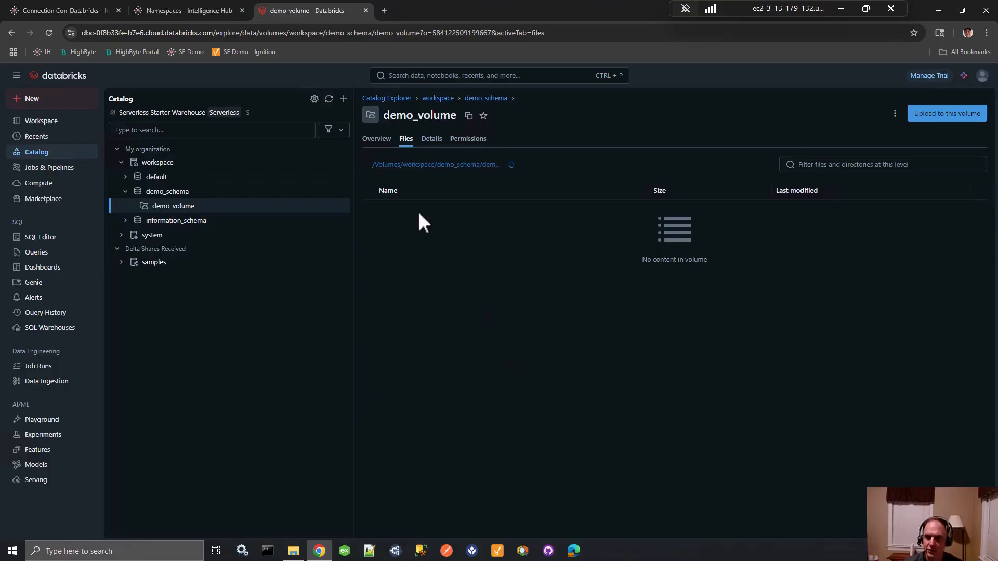
Review the Con_Databricks connection's client settings and its available authentication types in HighByte Intelligence Hub.
left_click(67, 11)
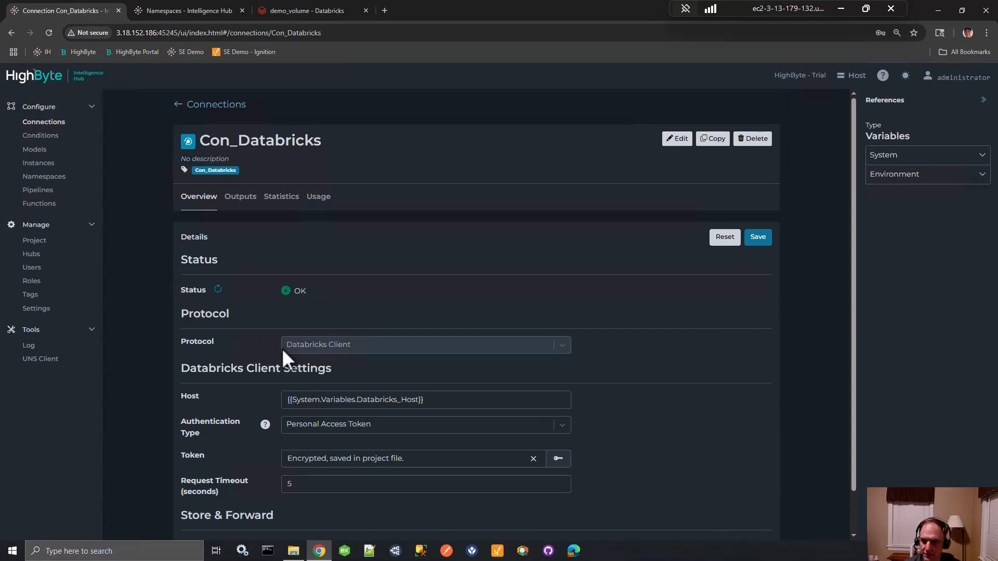
scroll(281, 348, "down", 1)
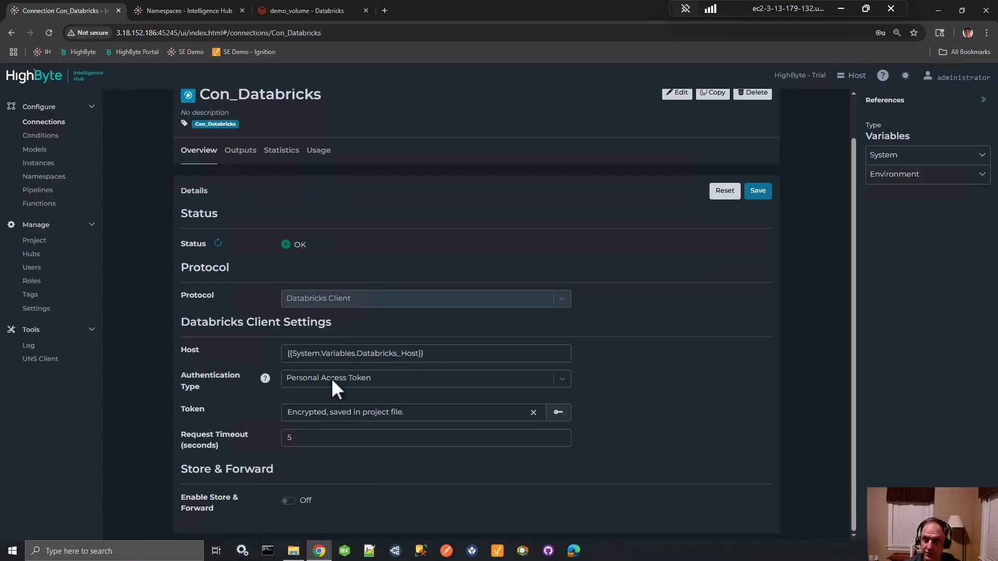
left_click(318, 385)
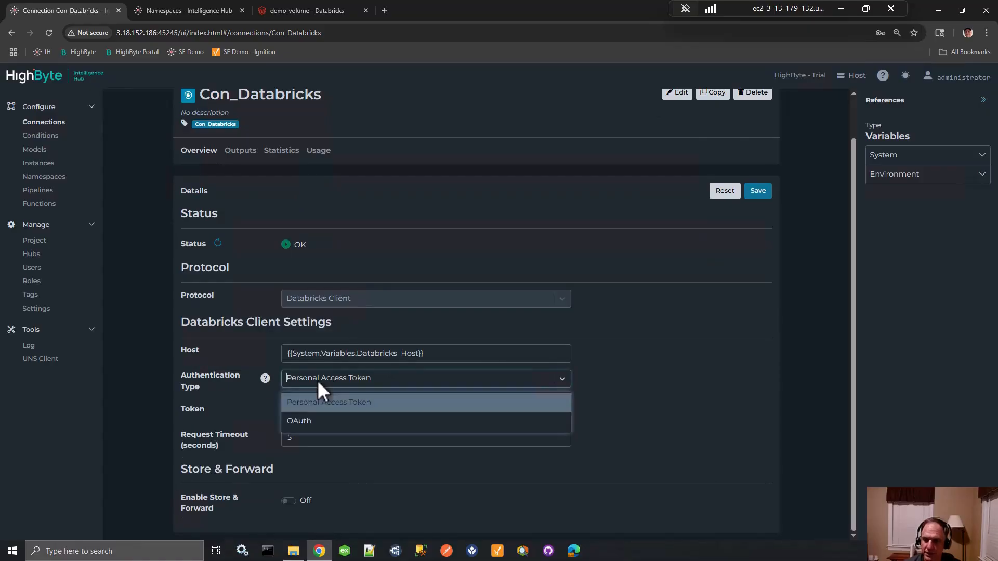
left_click(319, 384)
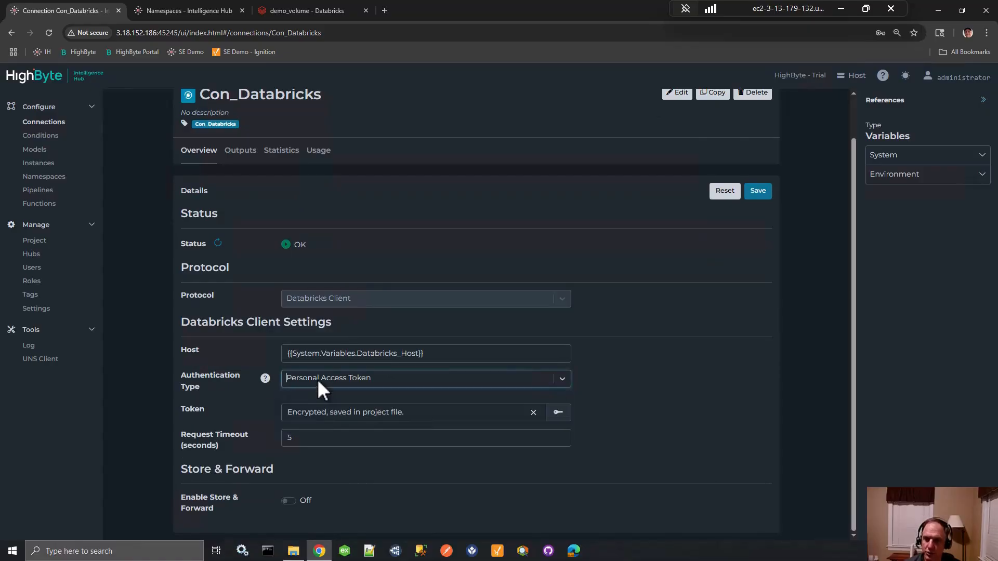
Browse the Con_Databricks connection's outputs down through the workspace catalog to information_schema.
left_click(240, 150)
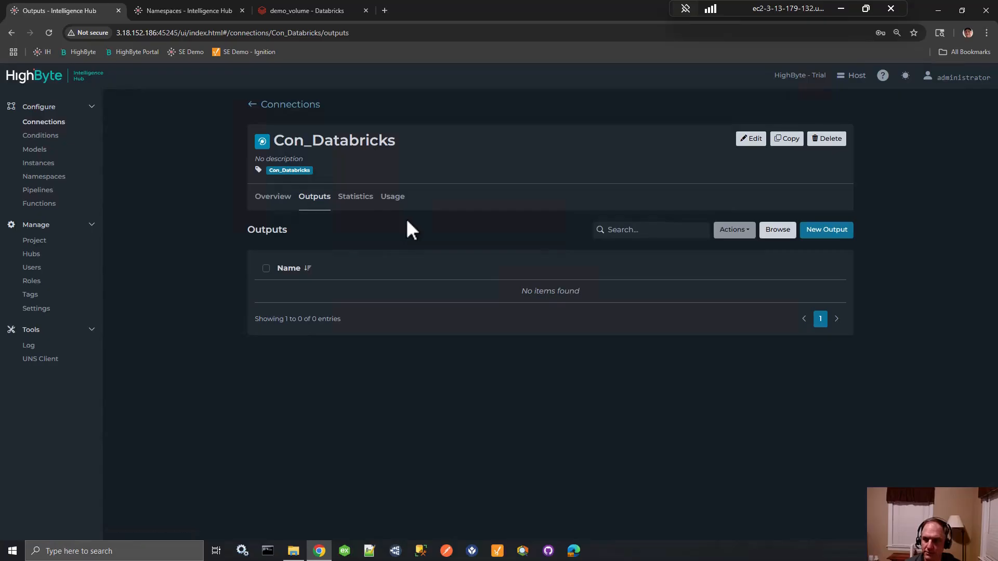
left_click(778, 230)
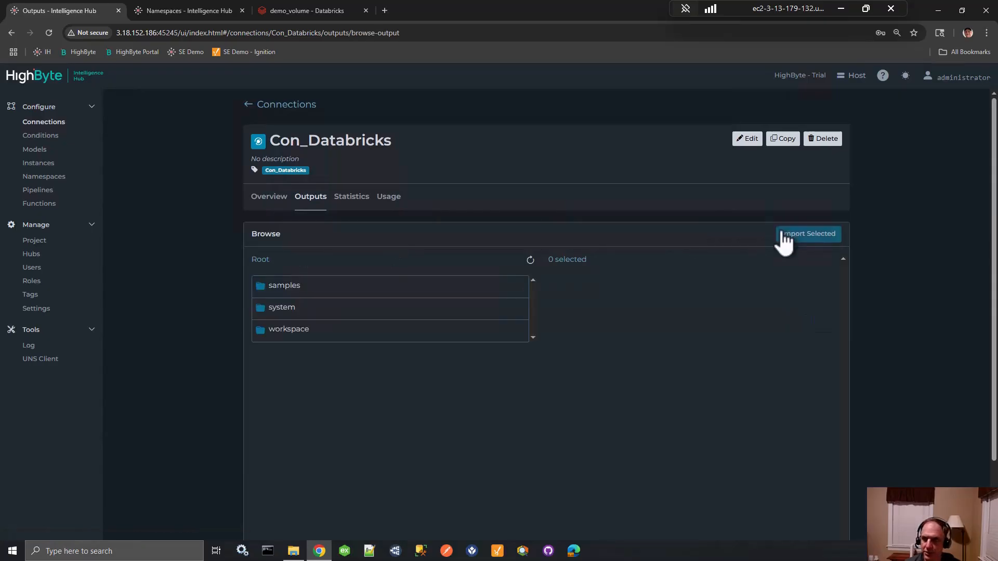
double_click(293, 332)
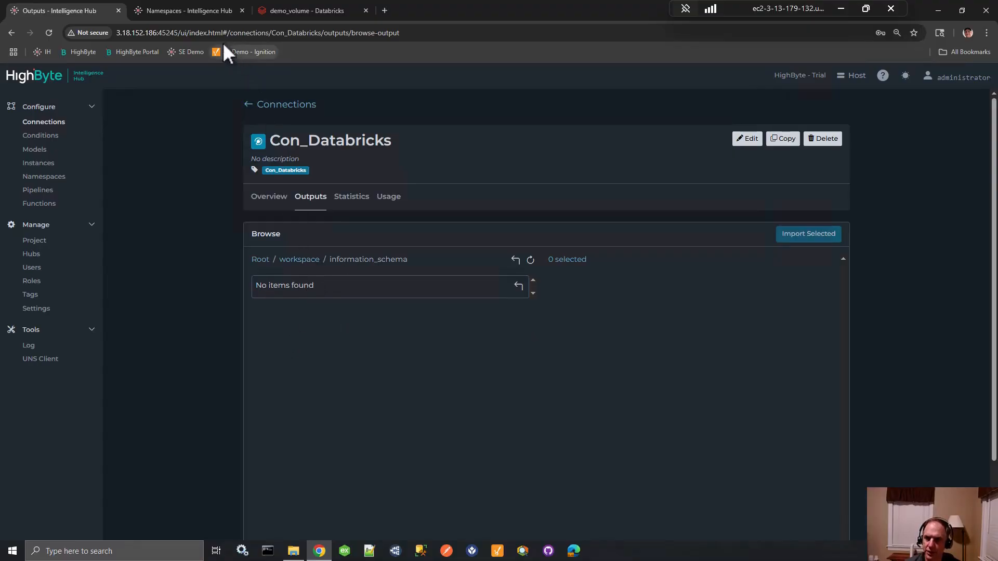
Test the smart query on the Demo_Basic Portland namespace and examine the motor payloads in the enlarged read results.
left_click(189, 13)
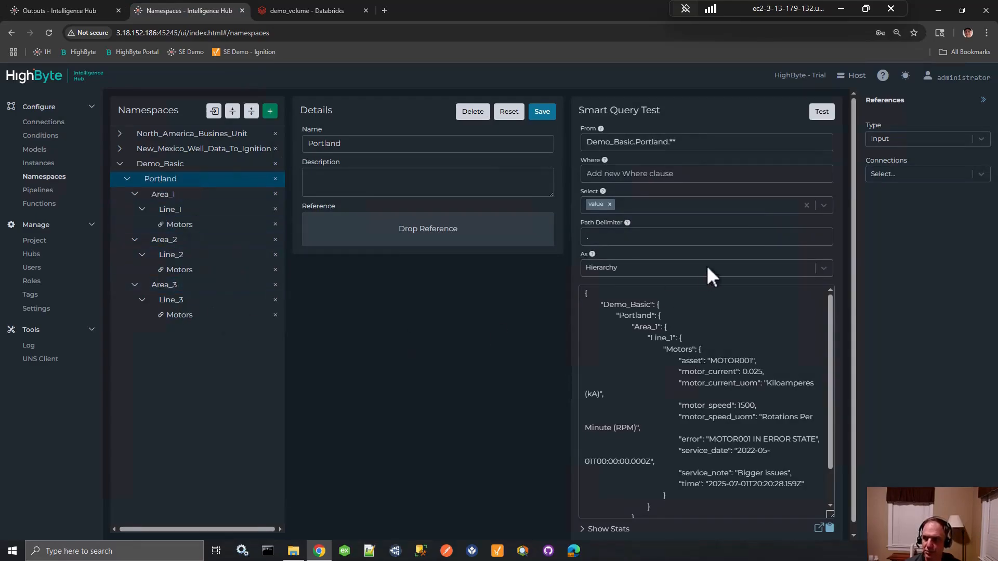
left_click(820, 121)
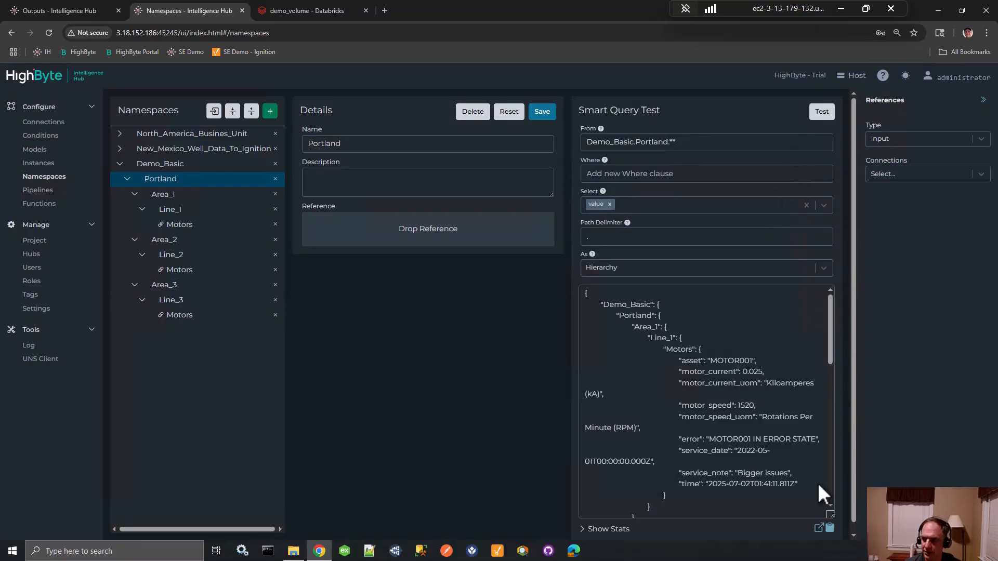
left_click(819, 528)
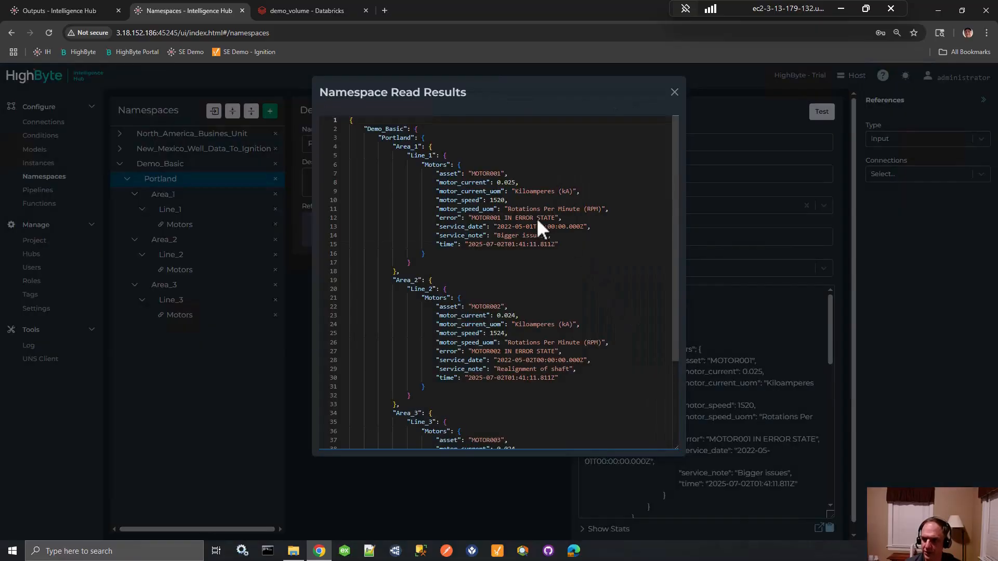
left_click_drag(423, 164, 435, 164)
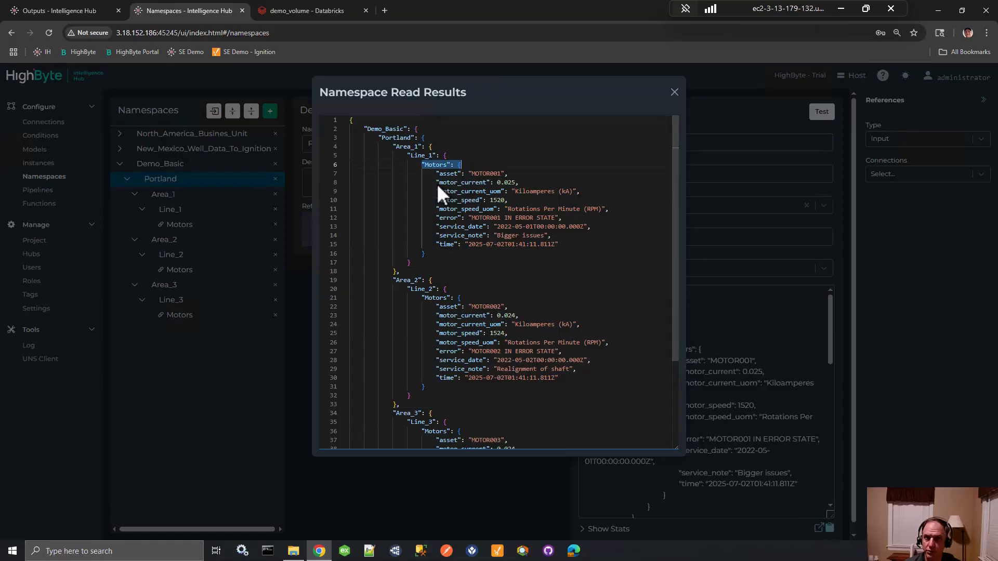
left_click_drag(437, 182, 408, 218)
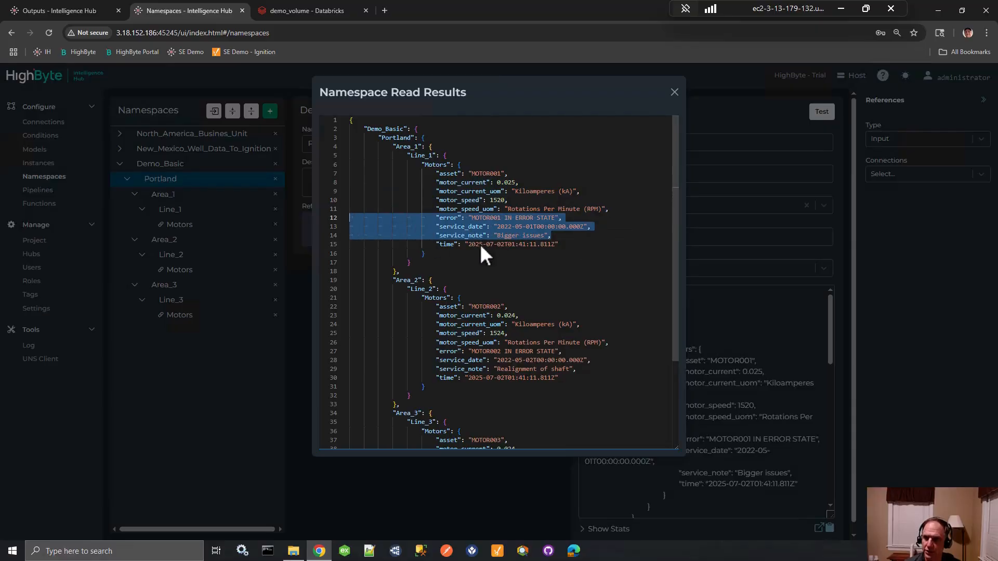
left_click(463, 183)
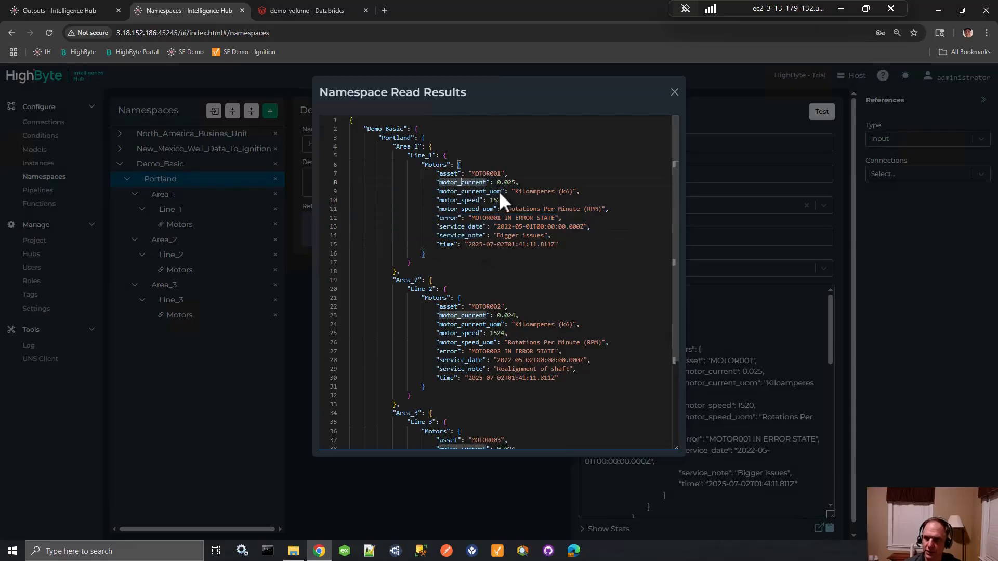
scroll(498, 208, "down", 3)
scroll(500, 222, "up", 3)
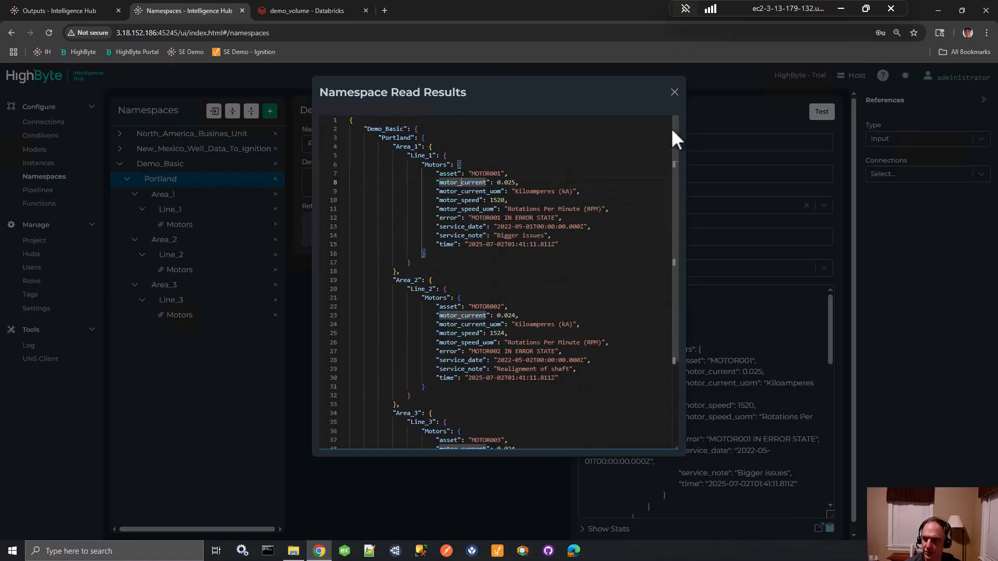
left_click(674, 93)
Open the Con_Databricks_Motor_Data pipeline and run it in debug mode.
left_click(64, 11)
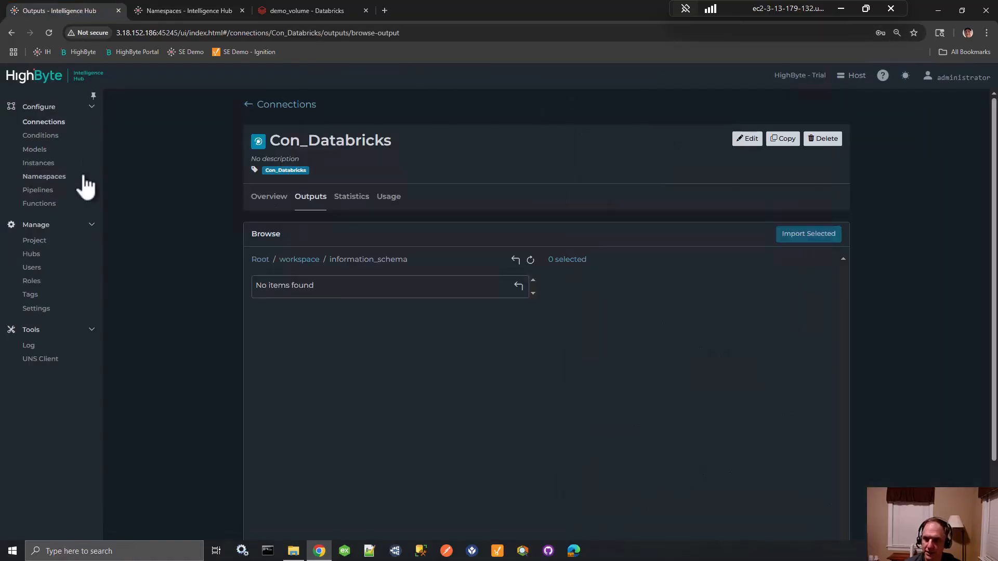
left_click(39, 191)
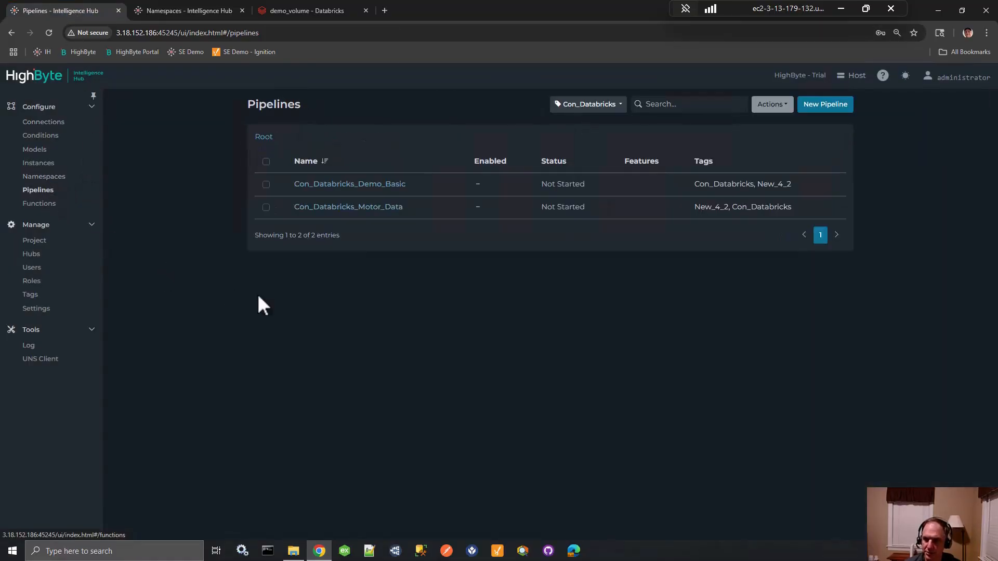
left_click(325, 210)
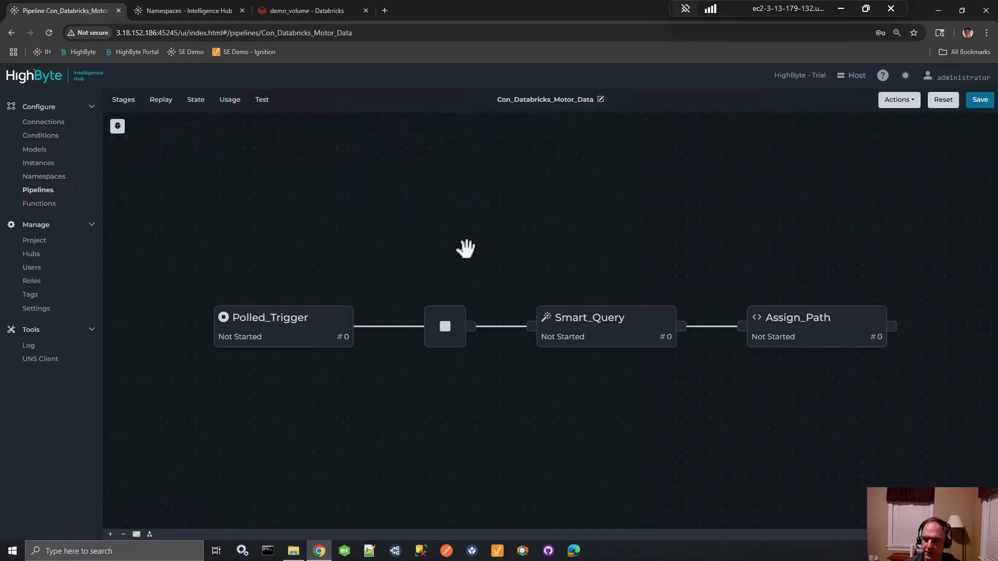
left_click(118, 128)
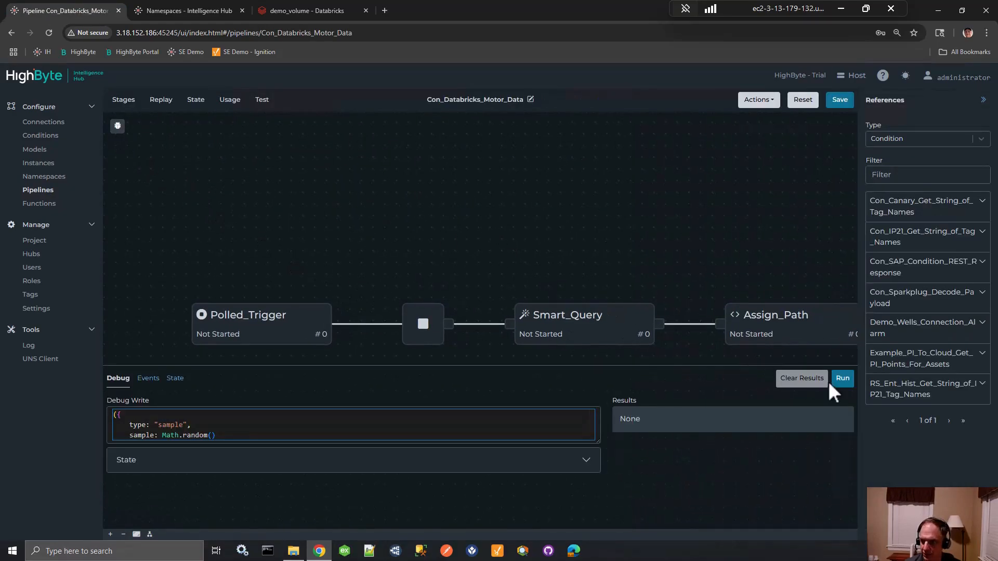
left_click(841, 379)
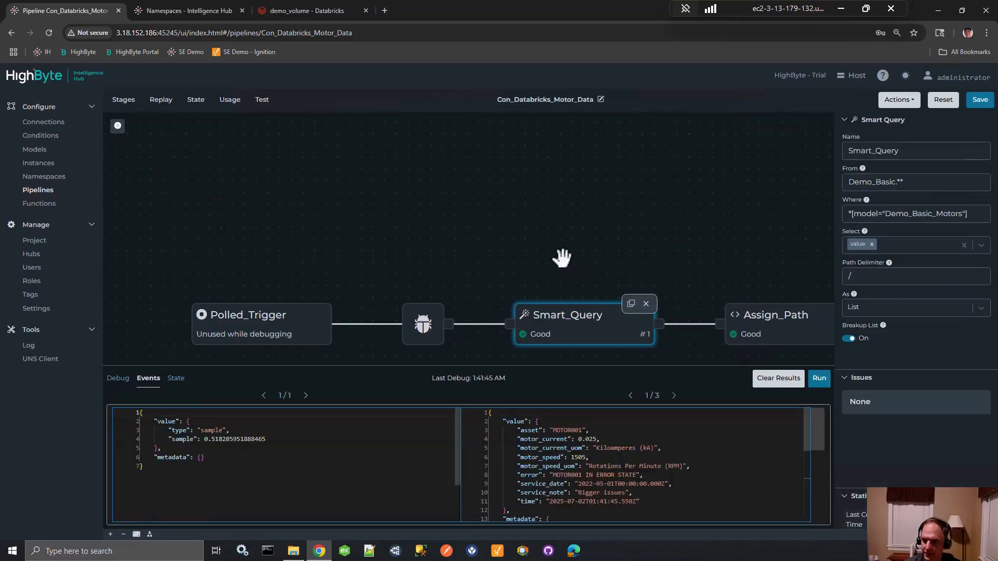
Inspect the Polled_Trigger, Smart_Query and Assign_Path stages, examining the asset and asset_path values in the Assign_Path debug event.
left_click_drag(562, 257, 472, 174)
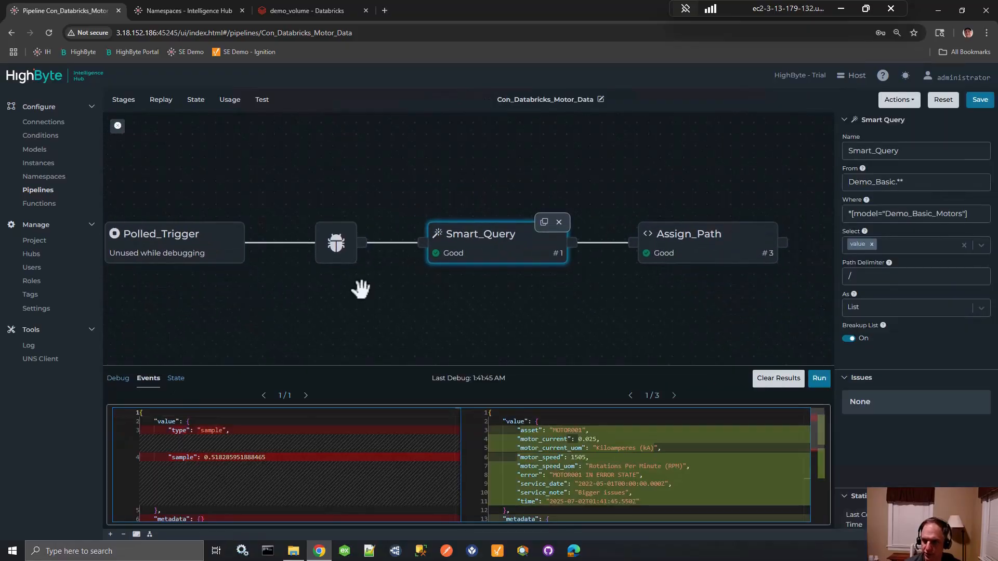
left_click(146, 226)
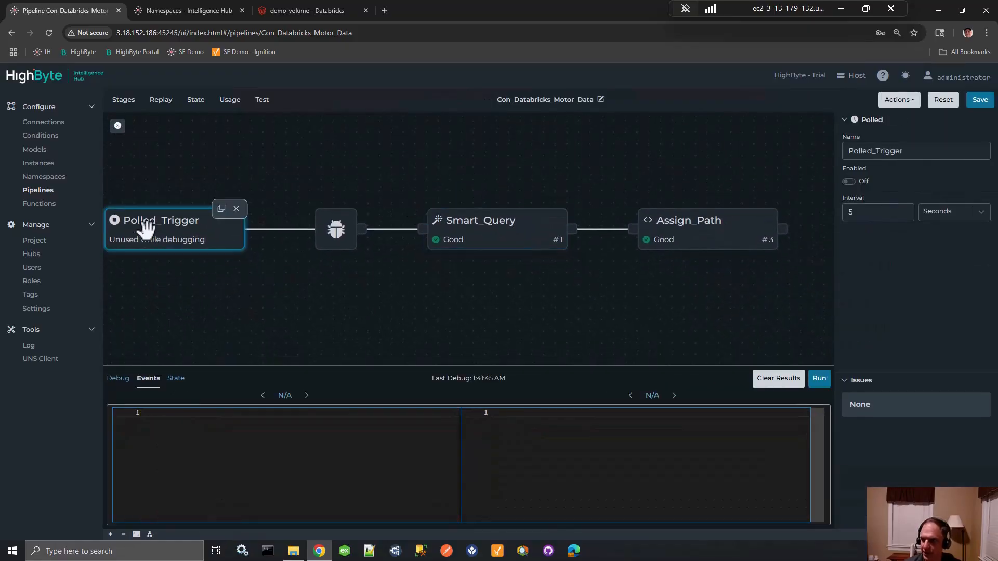
left_click(486, 227)
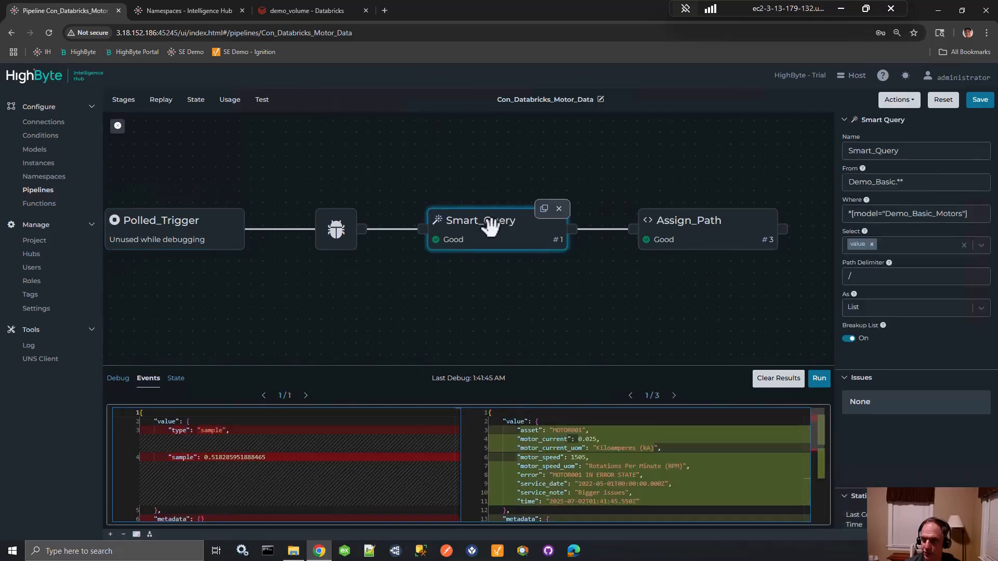
left_click_drag(513, 281, 488, 256)
left_click(649, 215)
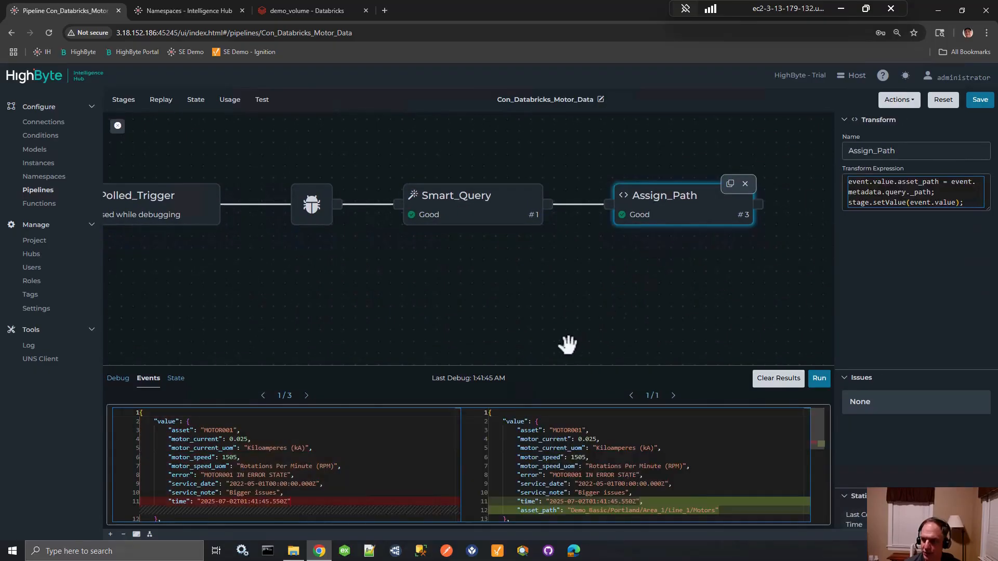
left_click_drag(555, 366, 553, 285)
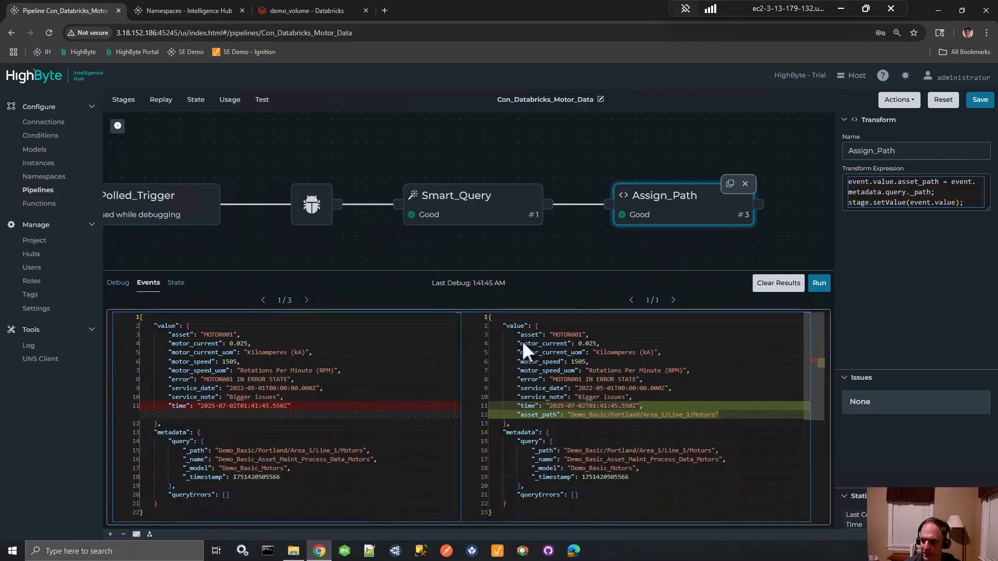
left_click_drag(518, 335, 588, 335)
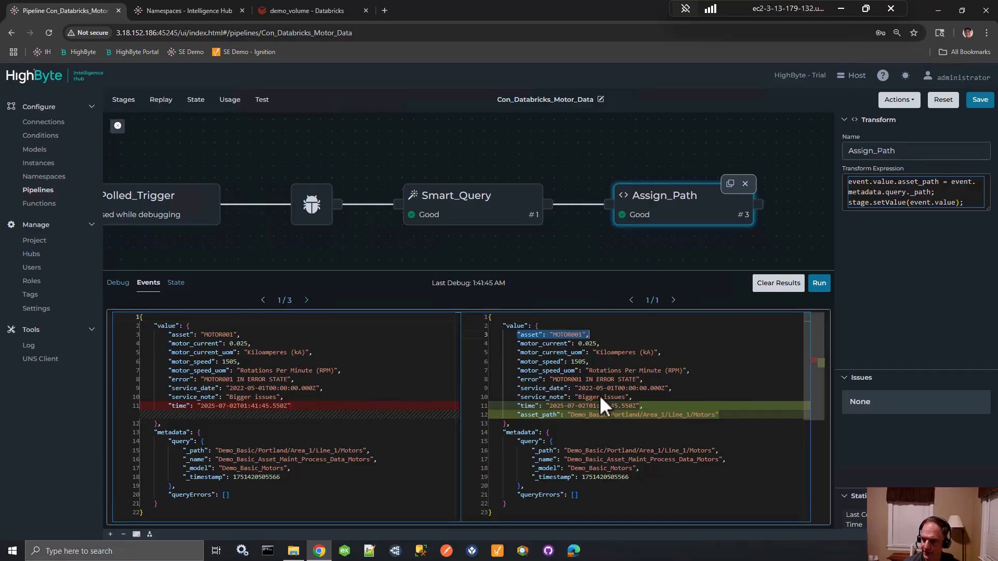
left_click(611, 414)
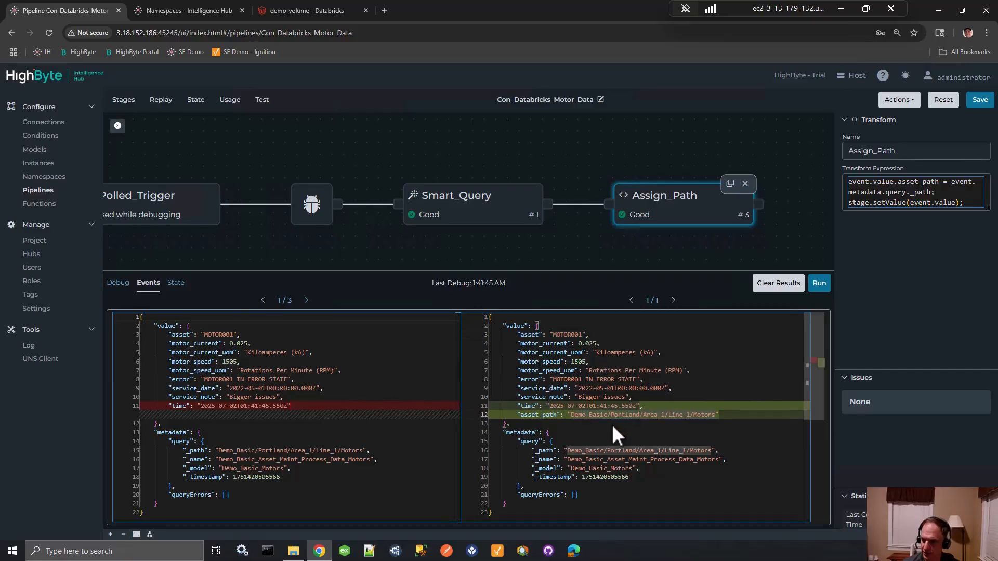
left_click(595, 424)
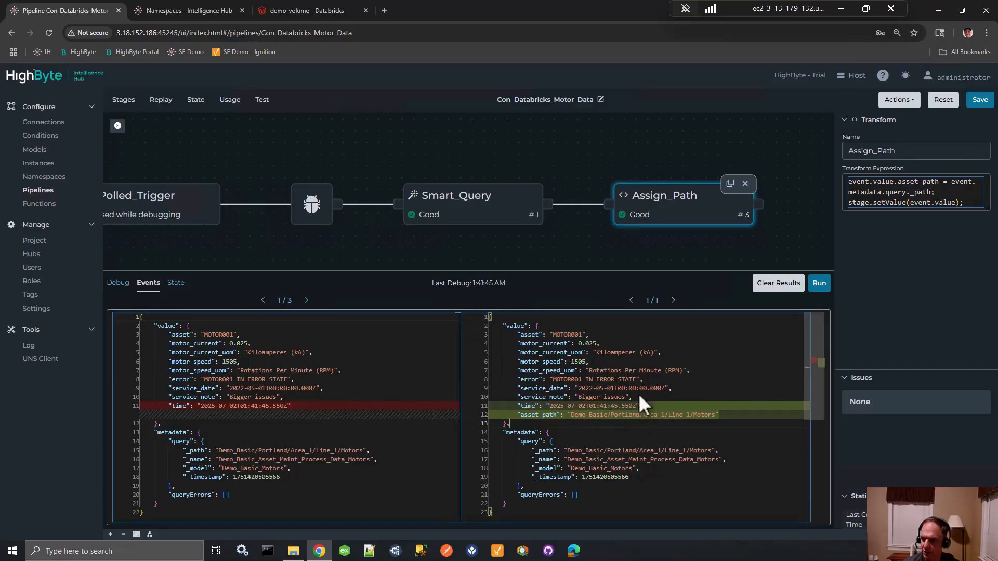
Leave debug mode, then add a Size Buffer stage after Assign_Path and connect Assign_Path's output to it.
left_click(118, 126)
left_click_drag(603, 282, 345, 319)
left_click(476, 338)
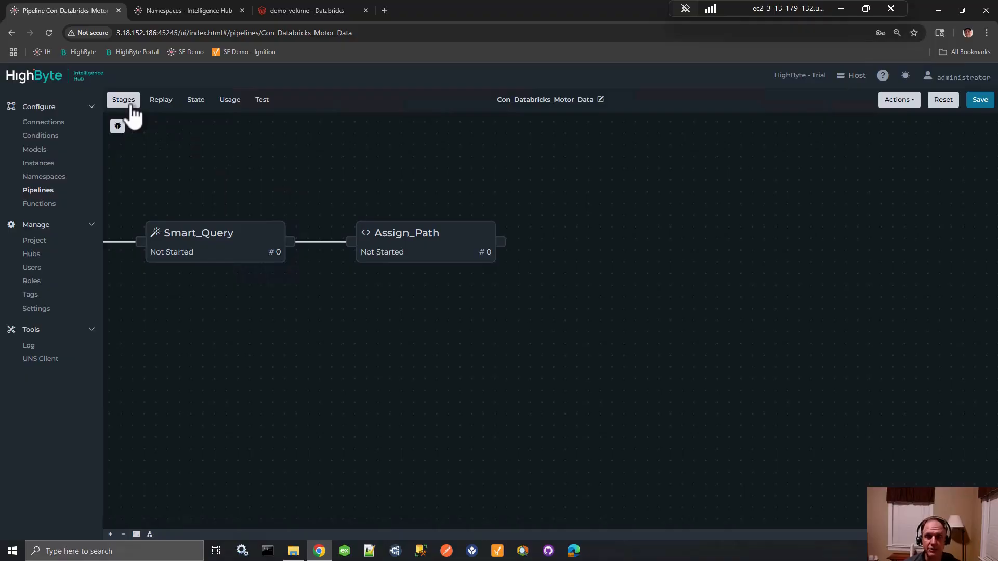
left_click(133, 107)
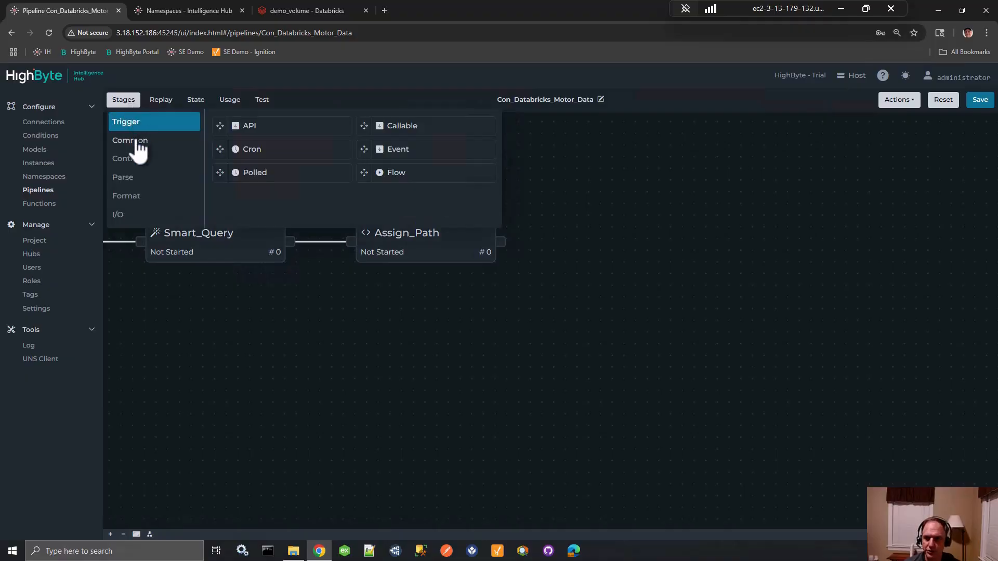
left_click(139, 143)
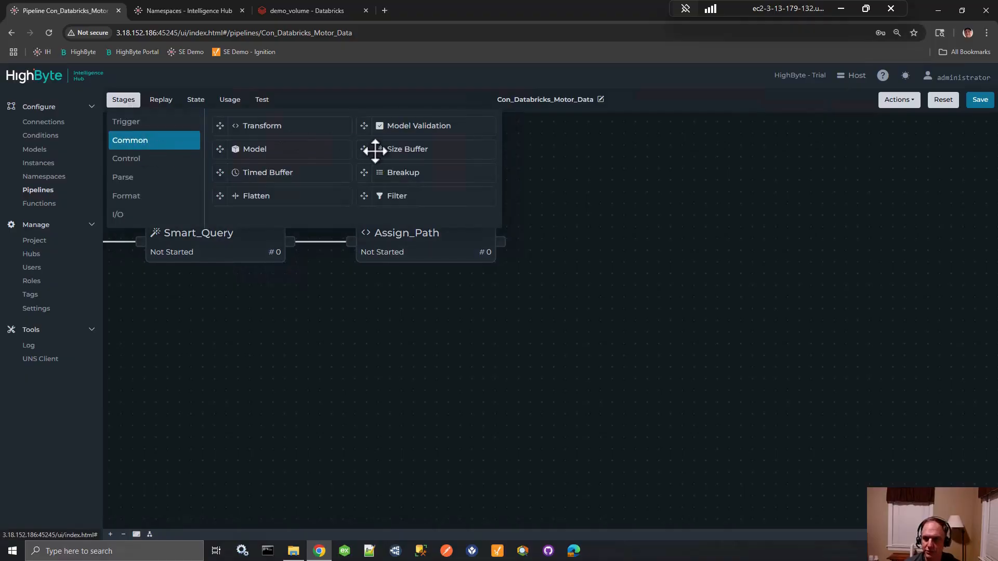
left_click_drag(375, 150, 561, 244)
left_click(617, 252)
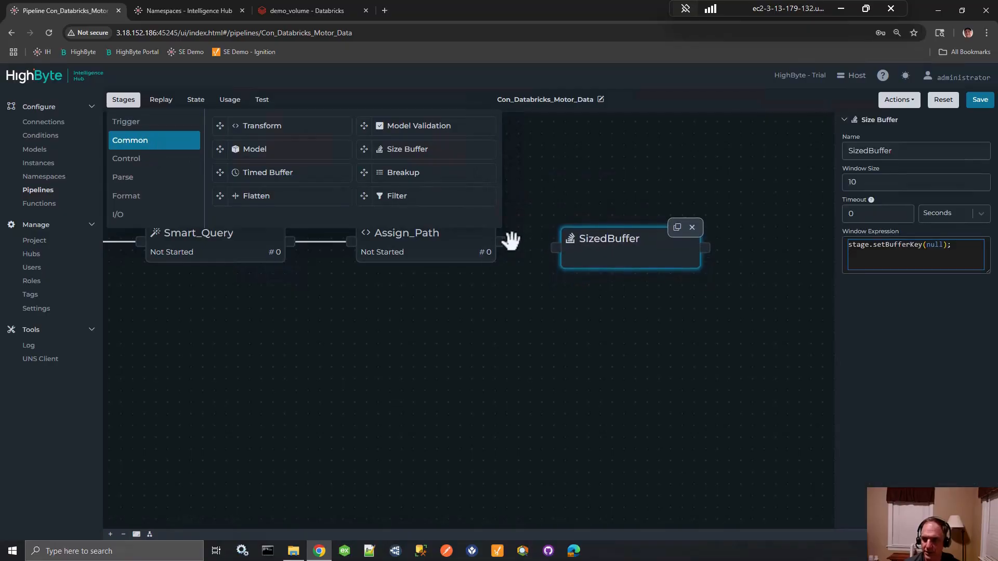
left_click_drag(502, 242, 610, 241)
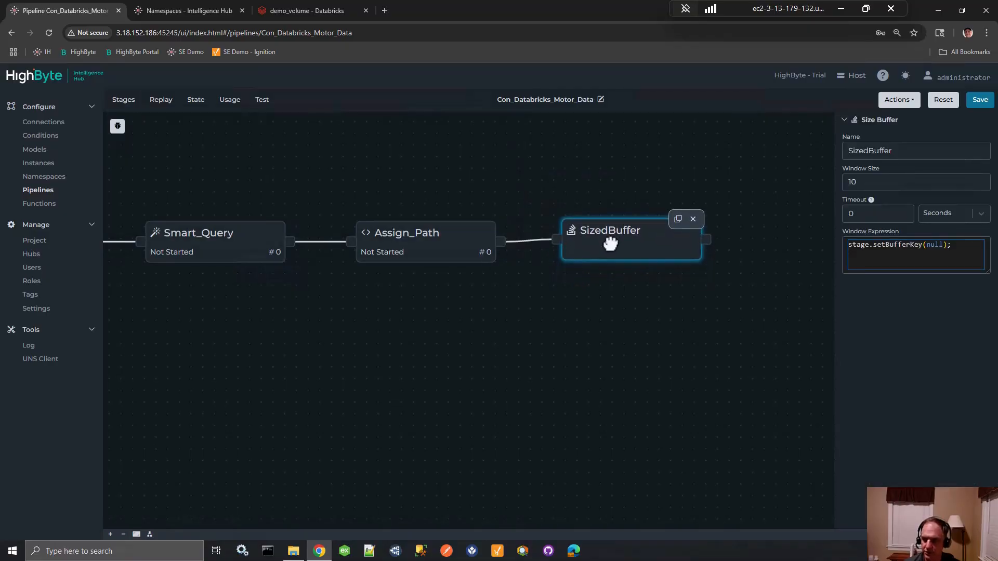
Set the SizedBuffer stage's window size to 5 and its window expression to stage.setBufferKey(event.value.asset);.
double_click(865, 185)
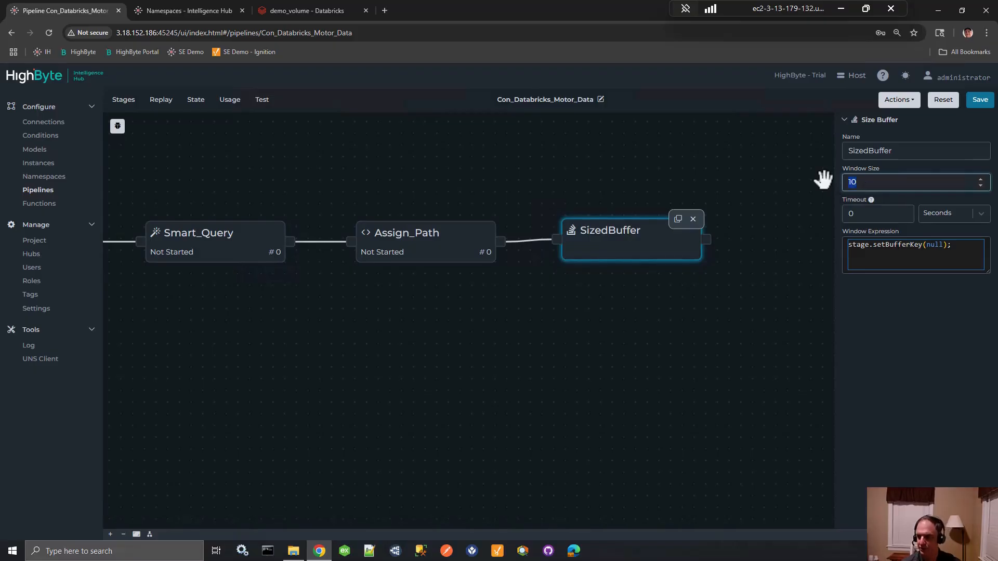
type("5")
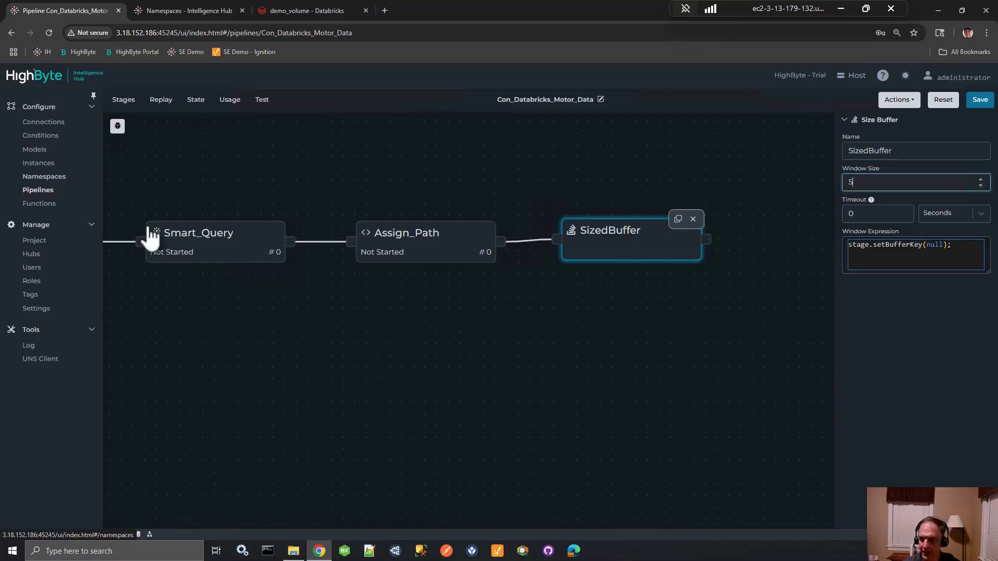
double_click(934, 245)
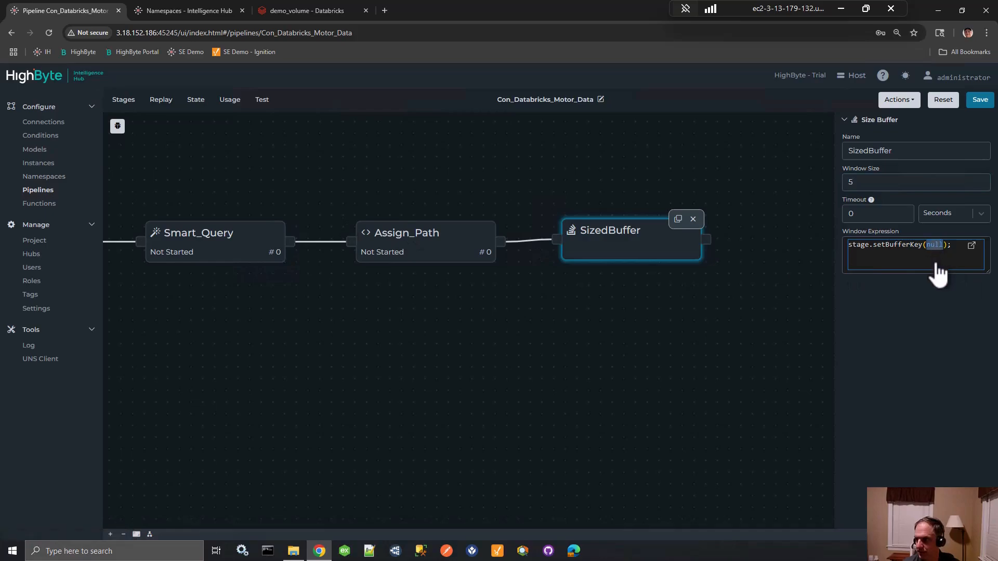
type("event.value.asset")
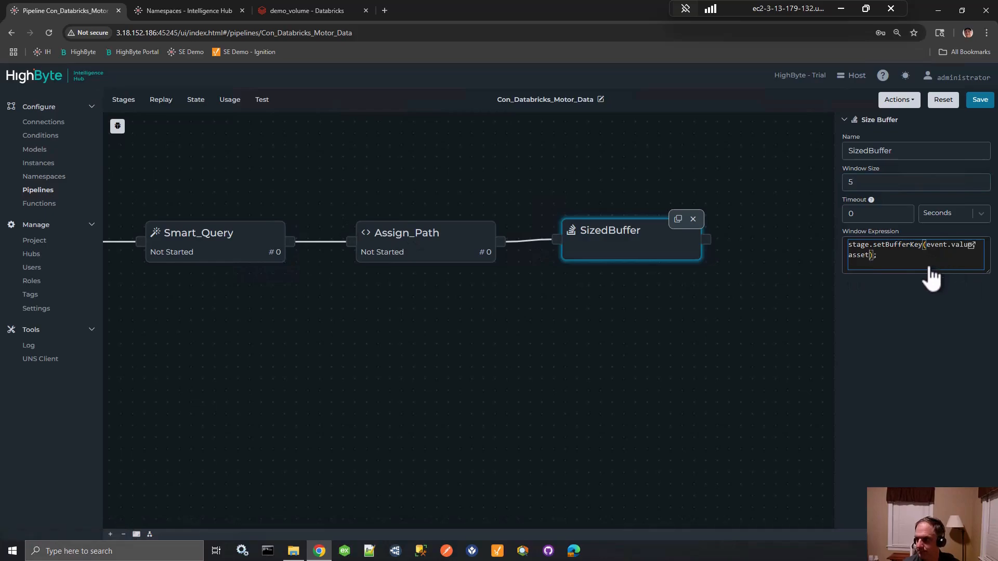
Add a Parquet format stage after SizedBuffer and connect SizedBuffer's output to it.
left_click(117, 106)
left_click(126, 196)
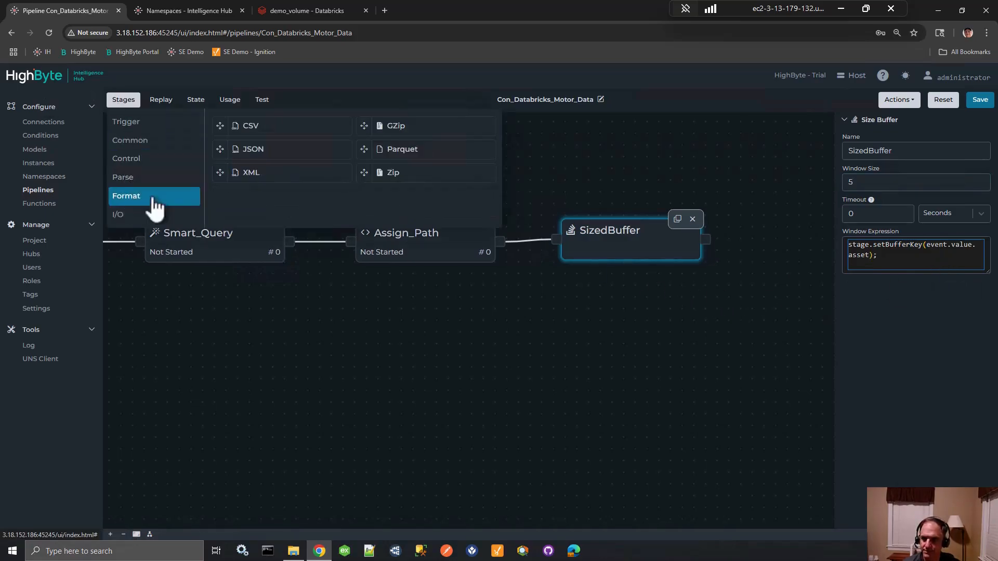
left_click_drag(390, 158, 787, 247)
left_click_drag(739, 291, 468, 372)
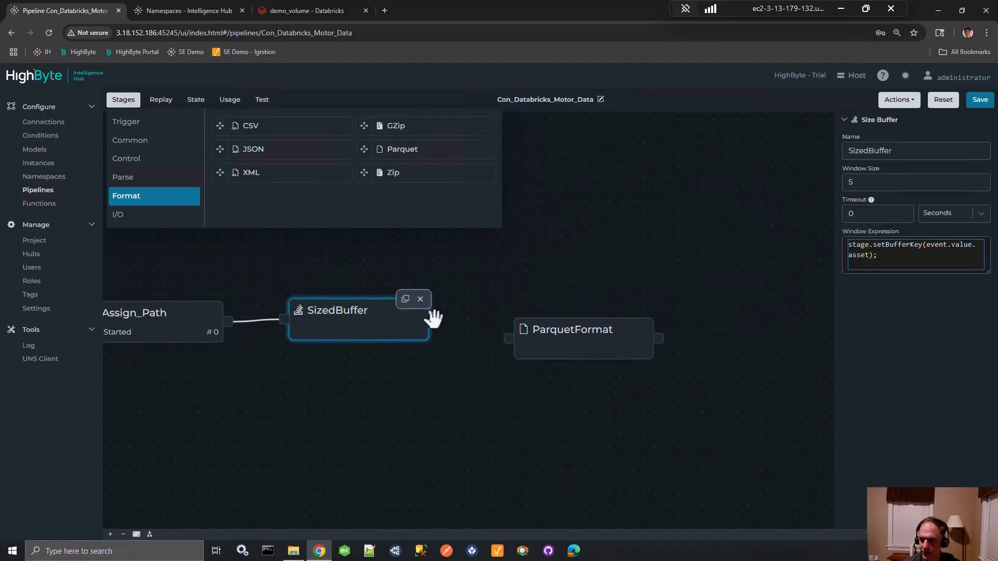
left_click_drag(434, 319, 541, 312)
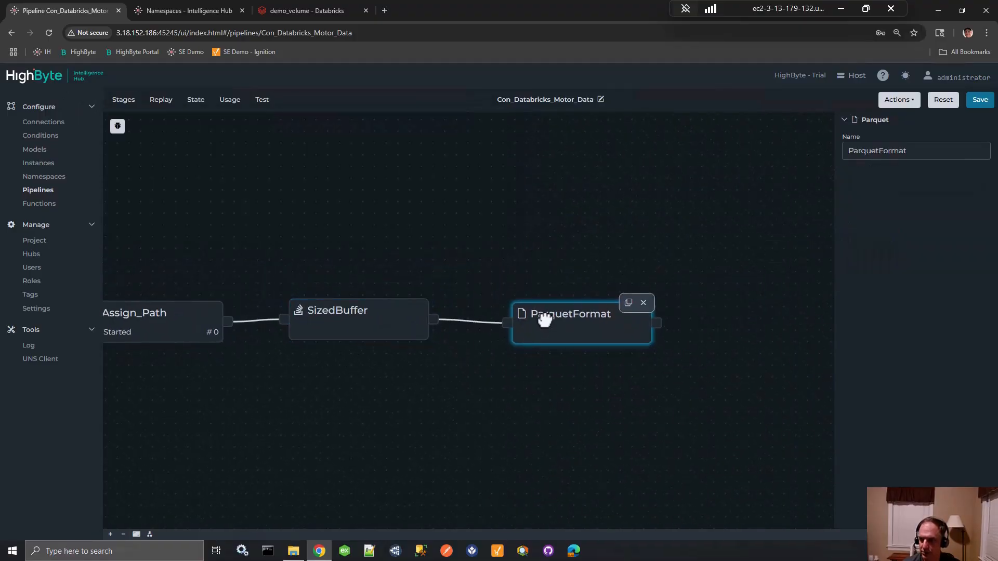
Add a Write New stage after ParquetFormat, align it with the row and connect ParquetFormat's output to it.
left_click(123, 99)
left_click(156, 218)
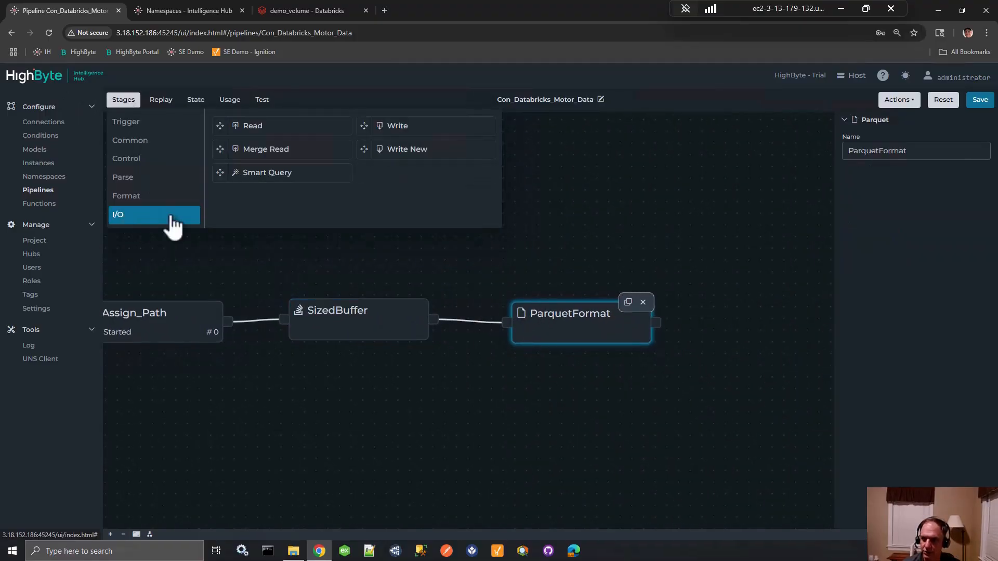
left_click_drag(392, 149, 725, 317)
left_click_drag(632, 268, 630, 268)
left_click_drag(473, 266, 446, 262)
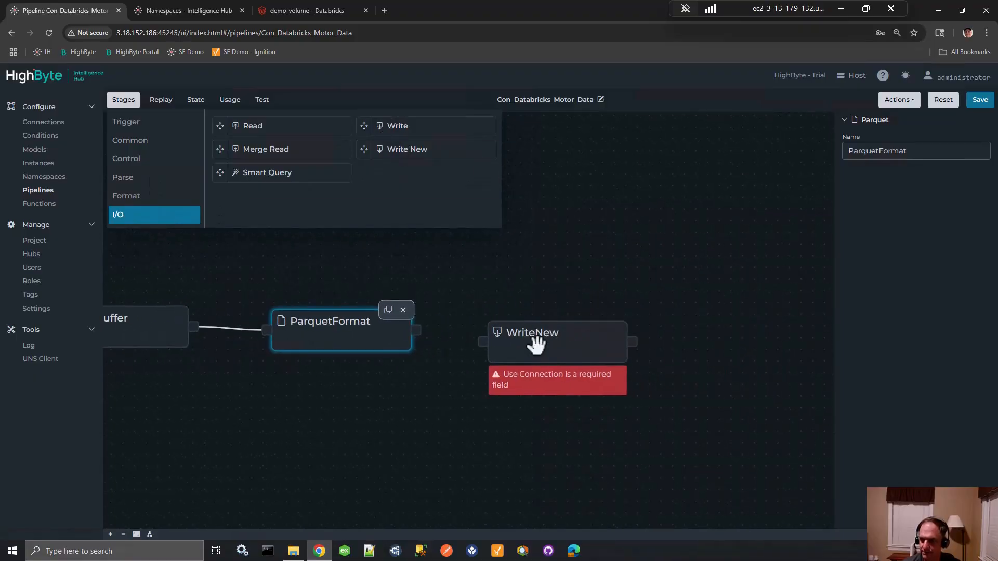
left_click_drag(535, 344, 528, 331)
left_click_drag(416, 330, 475, 329)
Configure the WriteNew stage to use connection Con_Databricks with catalog workspace, schema demo_schema and volume demo_volume.
left_click(884, 209)
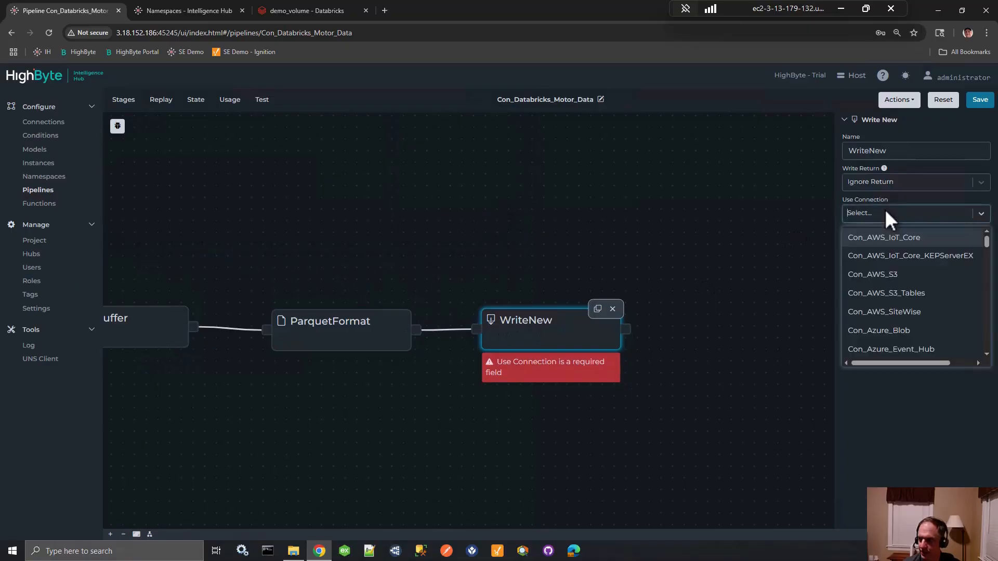
scroll(893, 314, "down", 3)
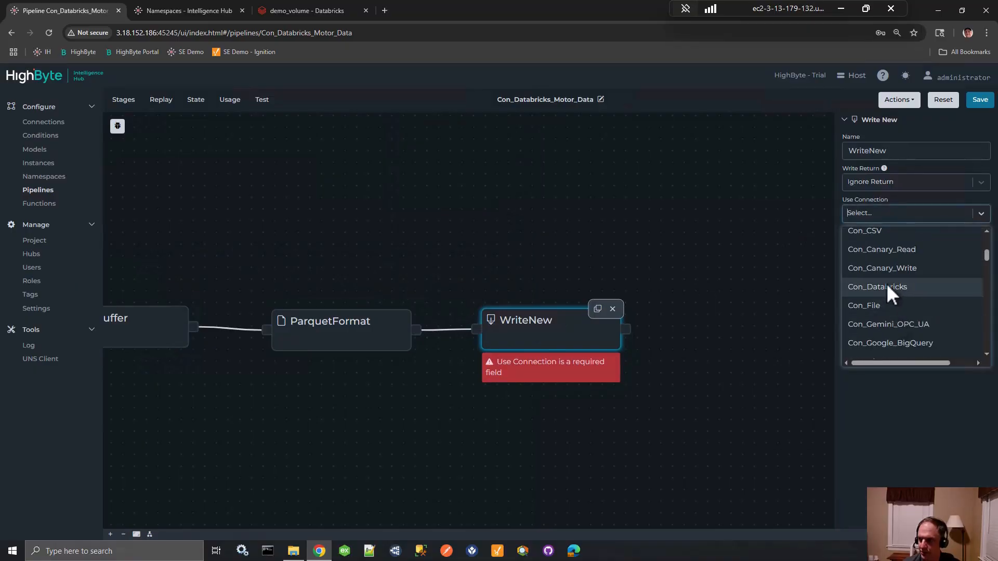
left_click(887, 286)
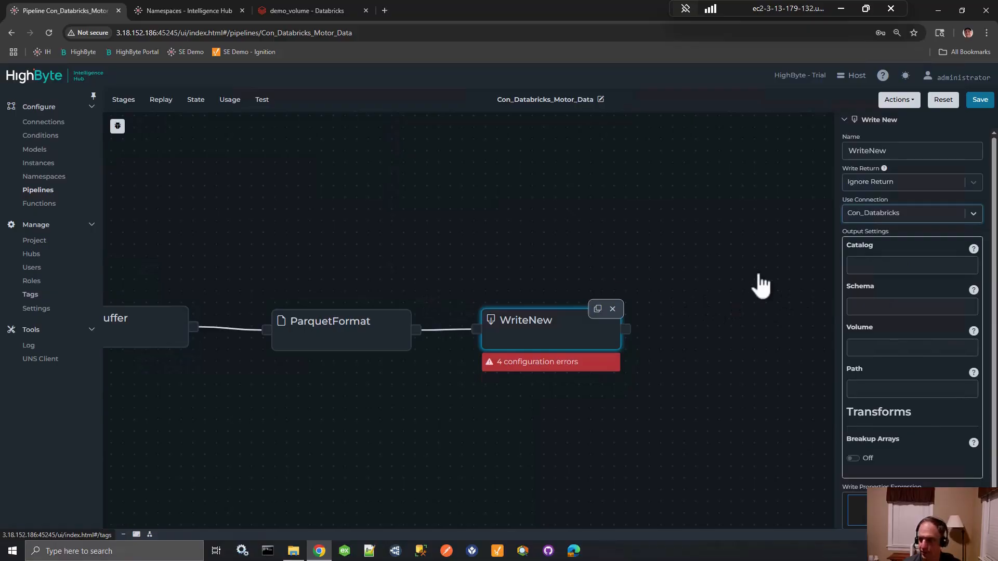
left_click(868, 266)
type("workspace")
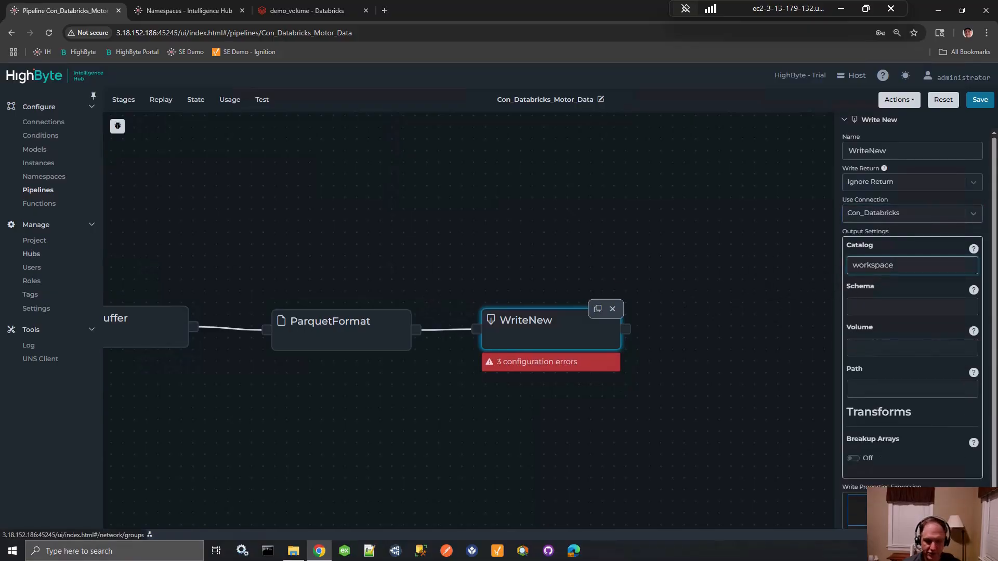
left_click(863, 307)
type("demo_schema")
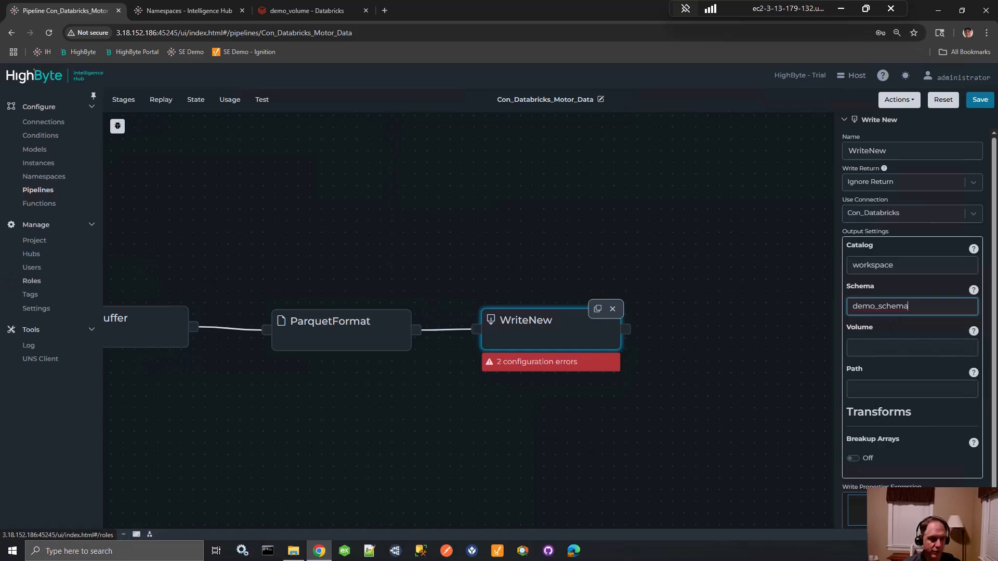
left_click(877, 349)
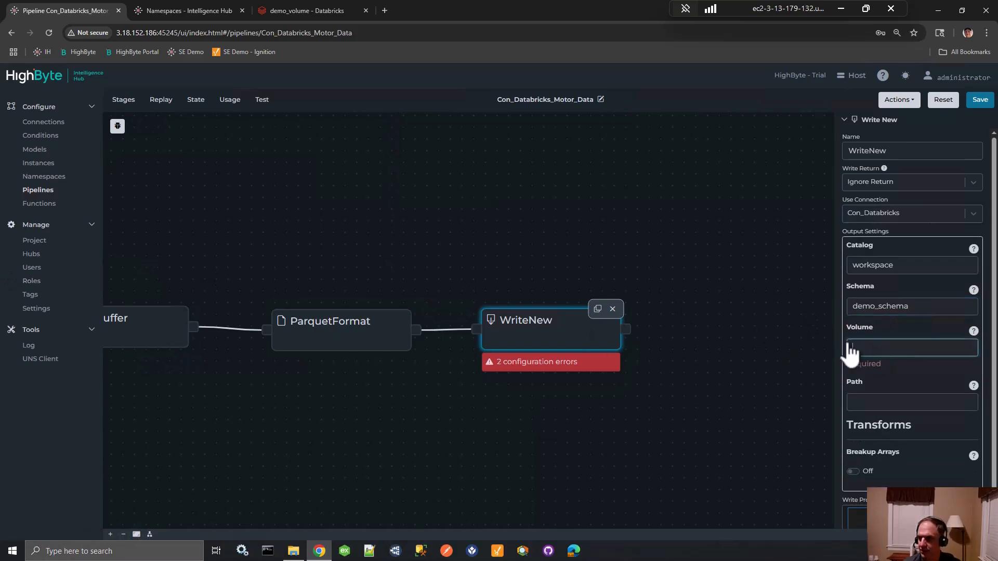
type("demo_volume")
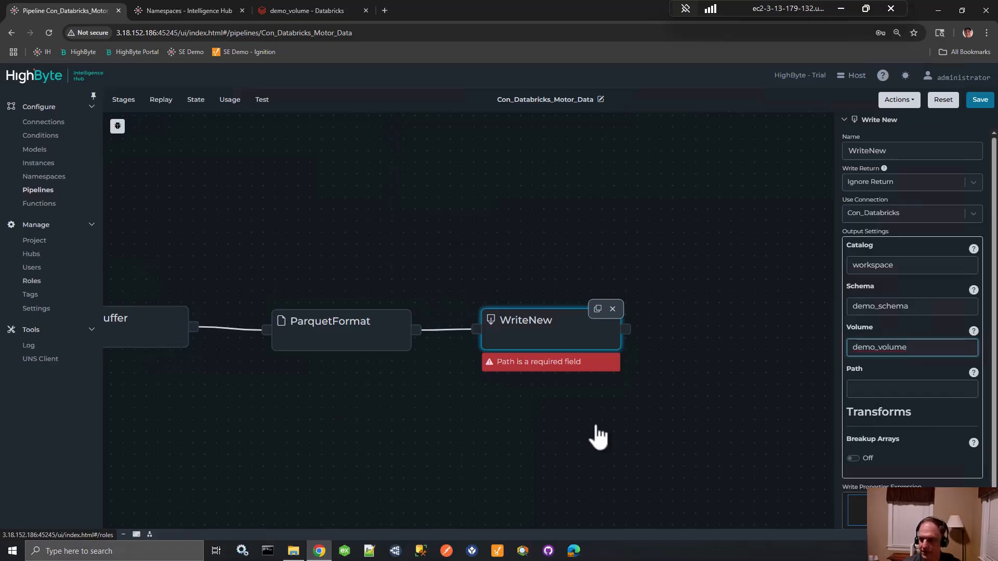
Set WriteNew's path to {{event.metadata.bufferKey}}_{{new Date().toISOString()}}.parquet and save the pipeline.
left_click(864, 391)
key("ctrl+v")
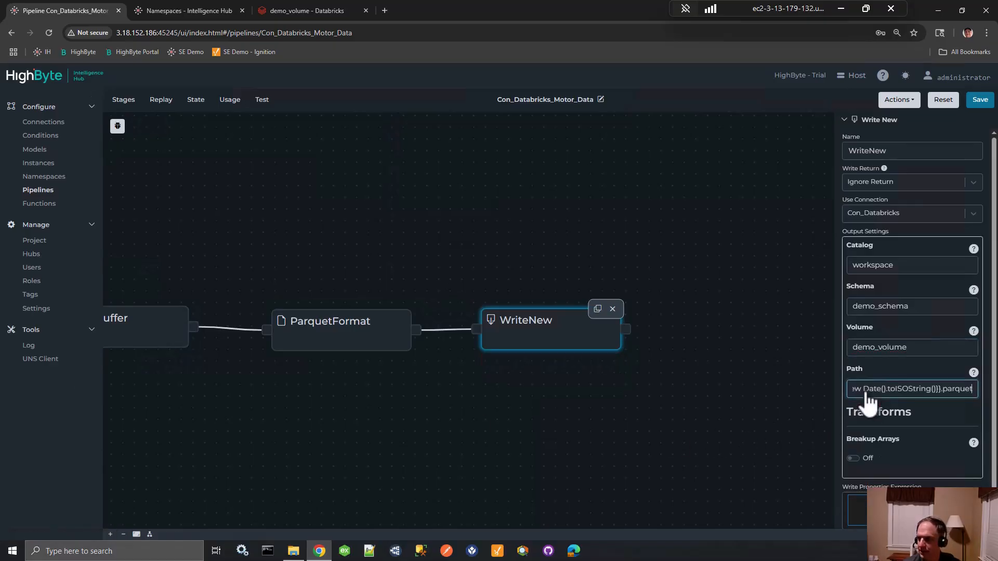
left_click_drag(835, 377, 524, 388)
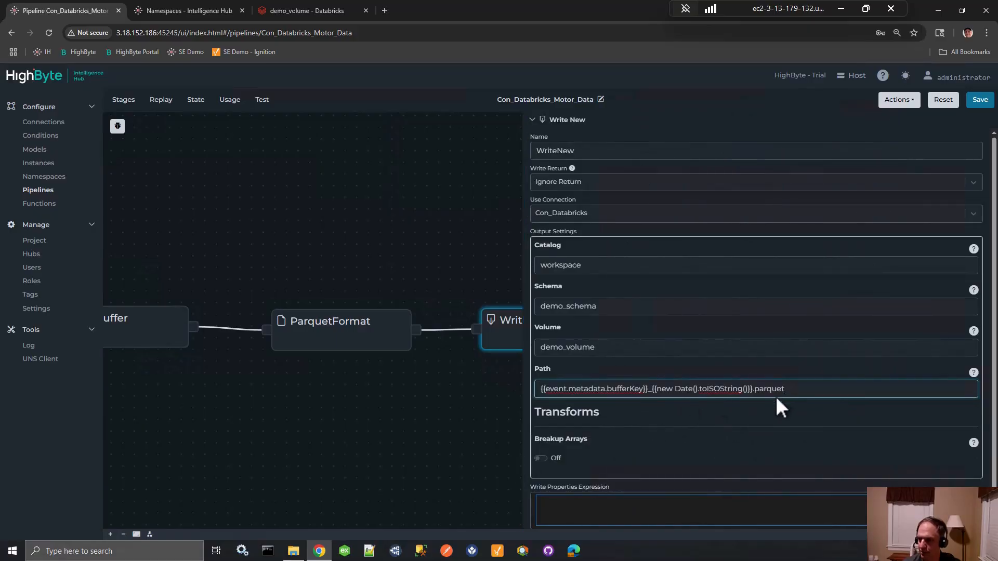
left_click(979, 100)
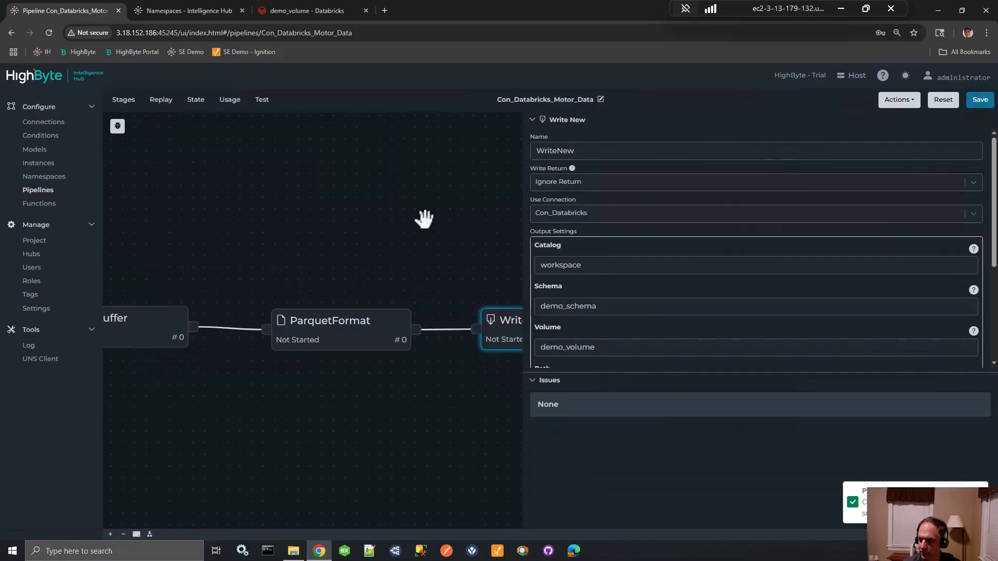
Auto-arrange the pipeline's stages, then enable Polled_Trigger and save the pipeline.
left_click_drag(425, 220, 457, 218)
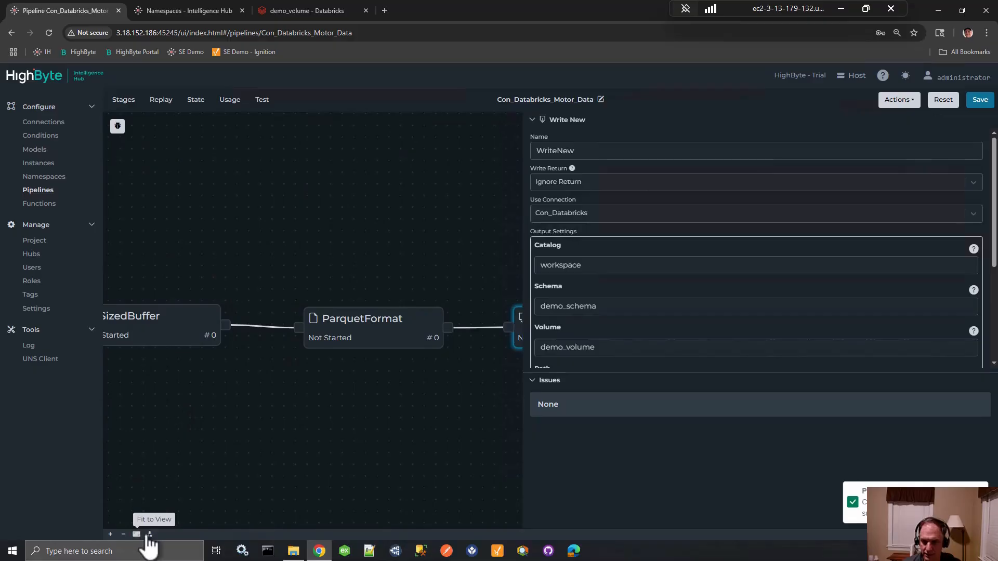
left_click(149, 534)
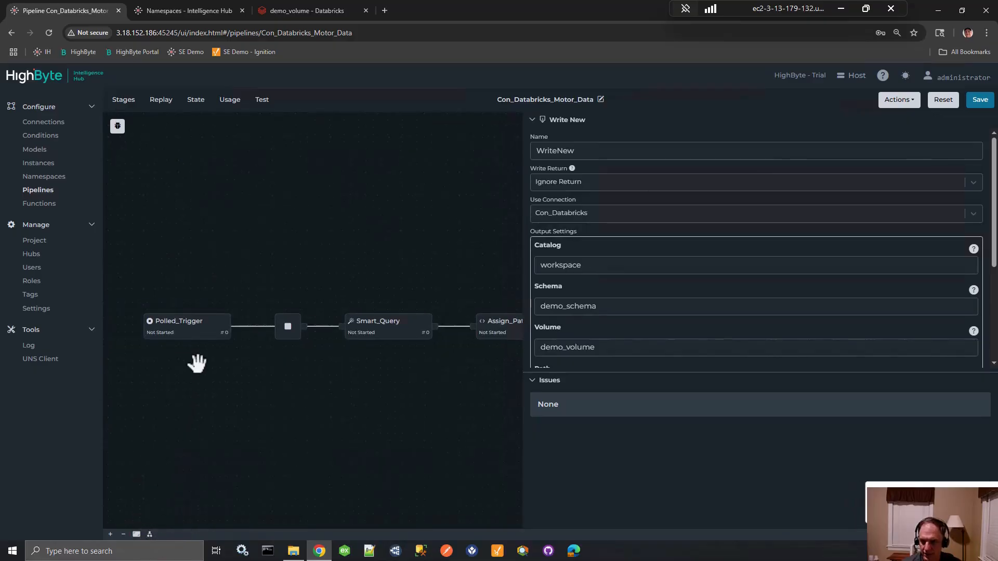
left_click(191, 322)
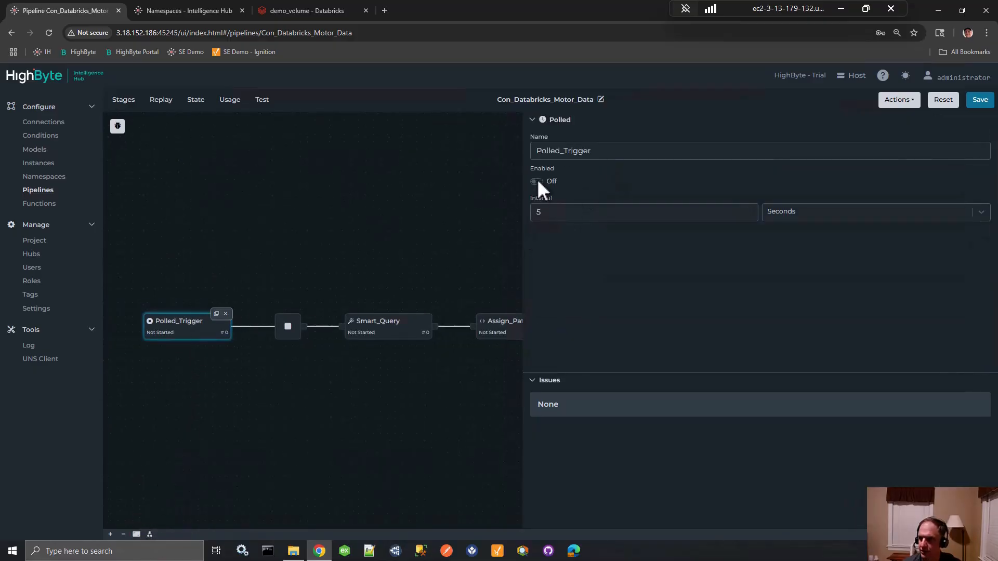
left_click(977, 102)
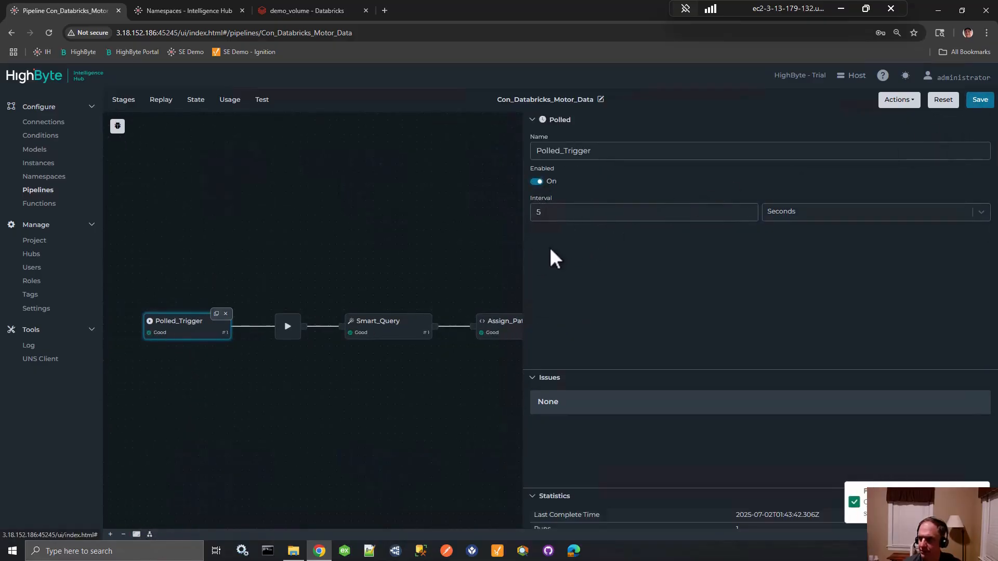
Follow the event counts through the running pipeline up to WriteNew, then check the files of demo_volume in Databricks.
left_click_drag(525, 258, 830, 250)
left_click_drag(709, 234, 628, 217)
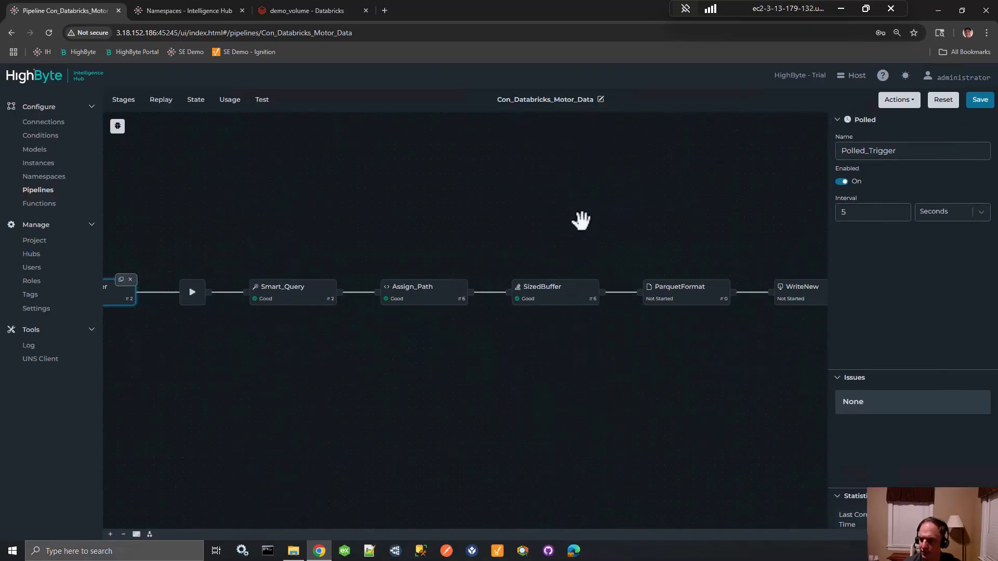
scroll(586, 224, "up", 4)
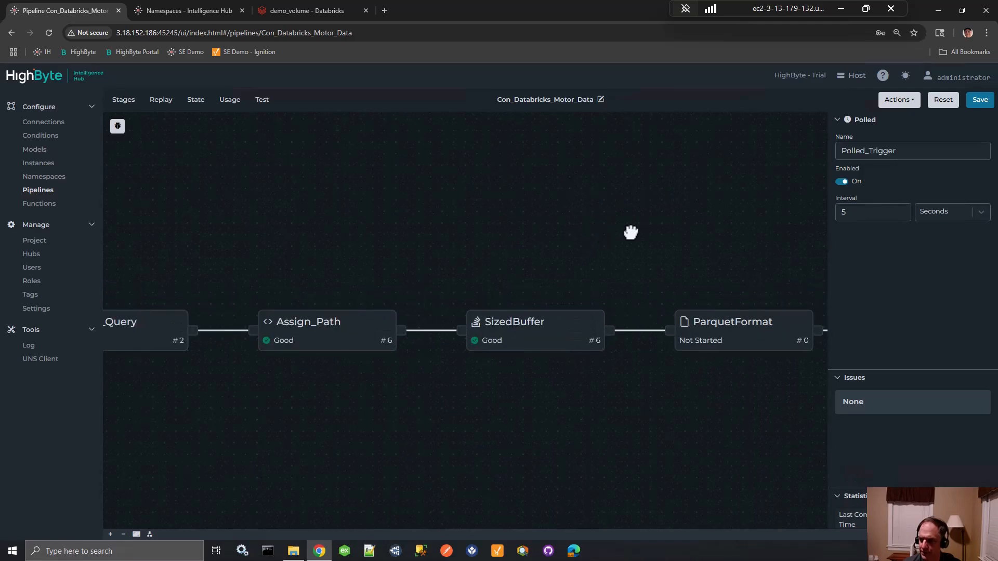
left_click_drag(630, 232, 632, 232)
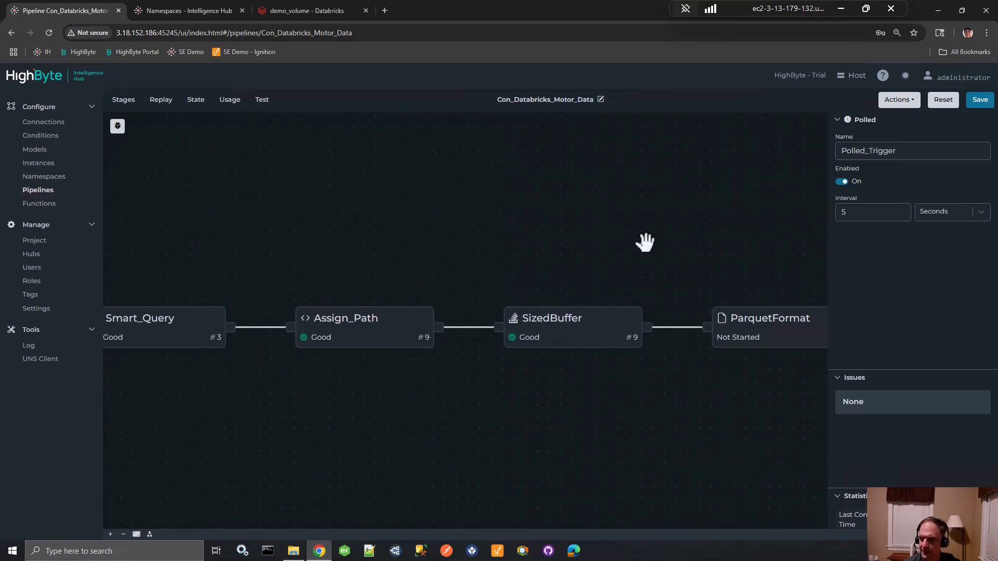
left_click_drag(646, 240, 588, 231)
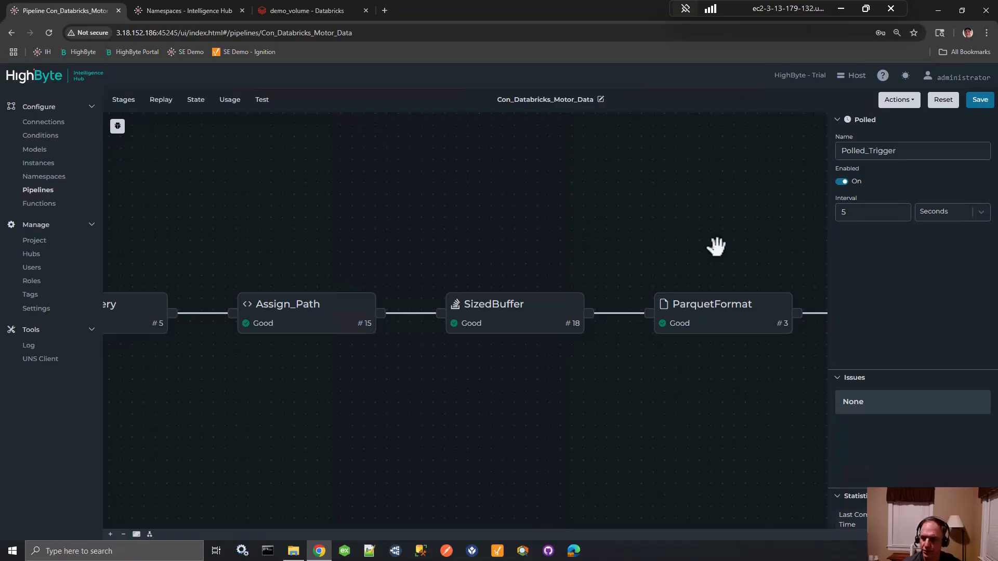
left_click_drag(718, 248, 526, 243)
left_click_drag(624, 235, 520, 235)
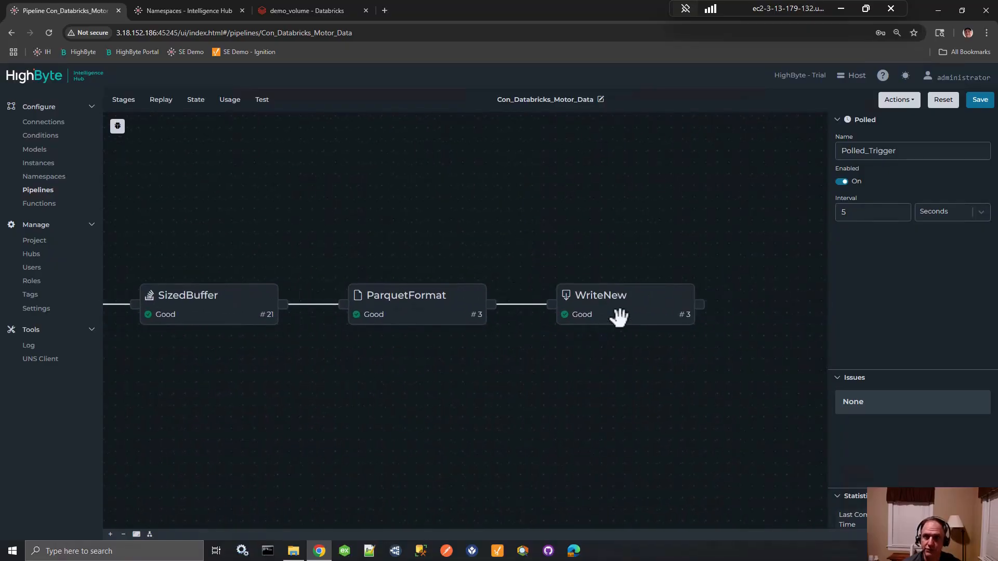
left_click(315, 8)
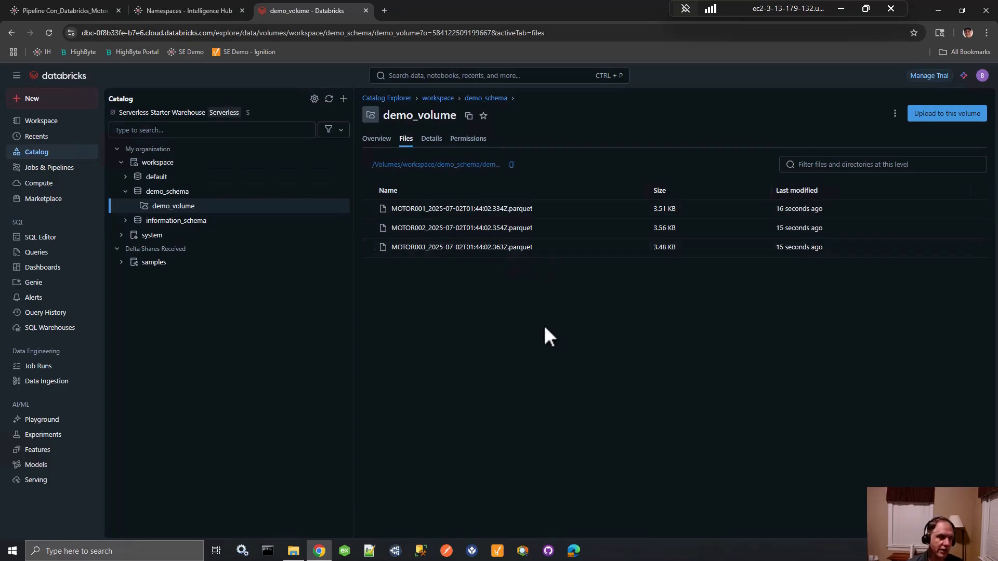
Switch back to Intelligence Hub and open the Con_Databricks connection to examine its settings.
left_click(40, 11)
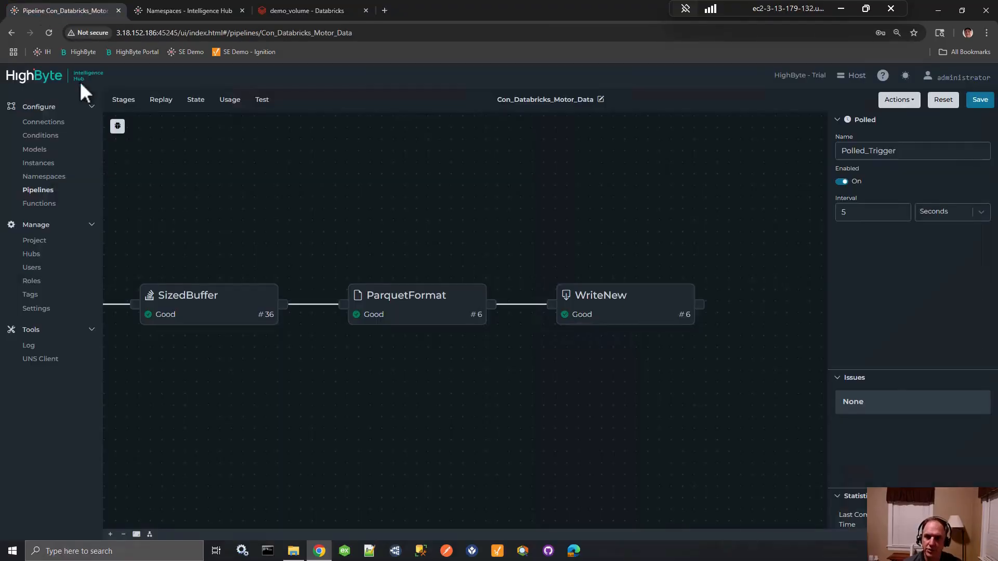
left_click(49, 122)
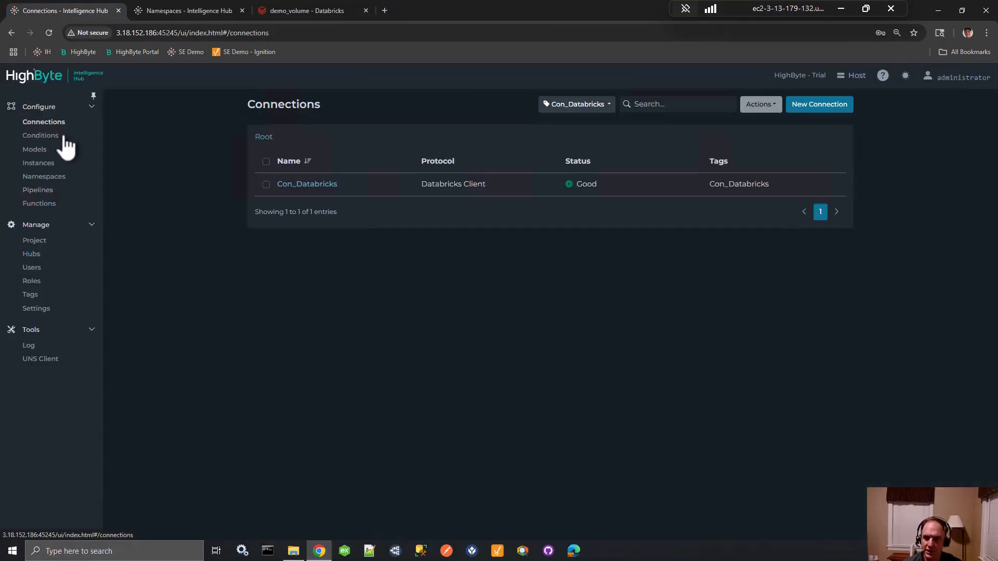
left_click(307, 188)
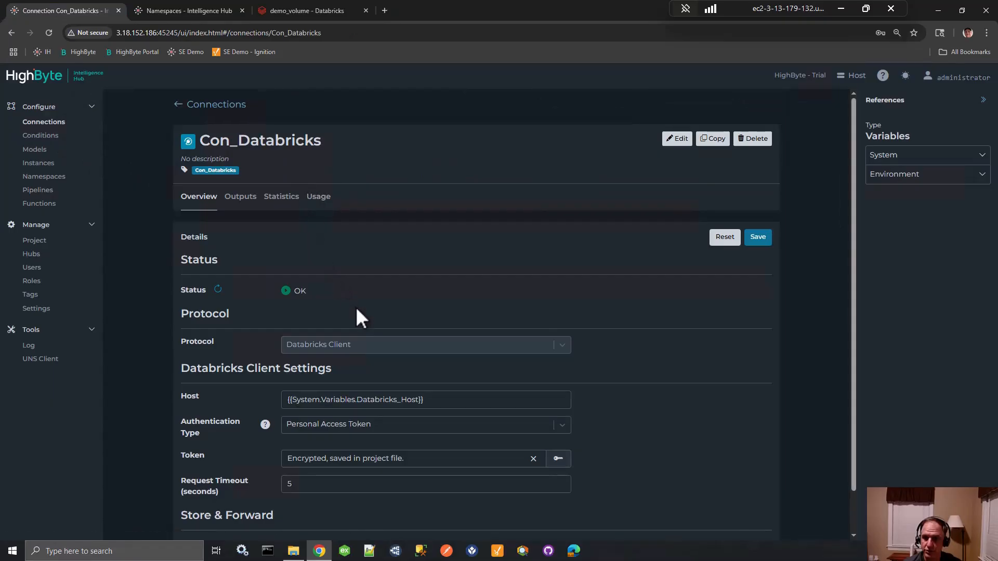